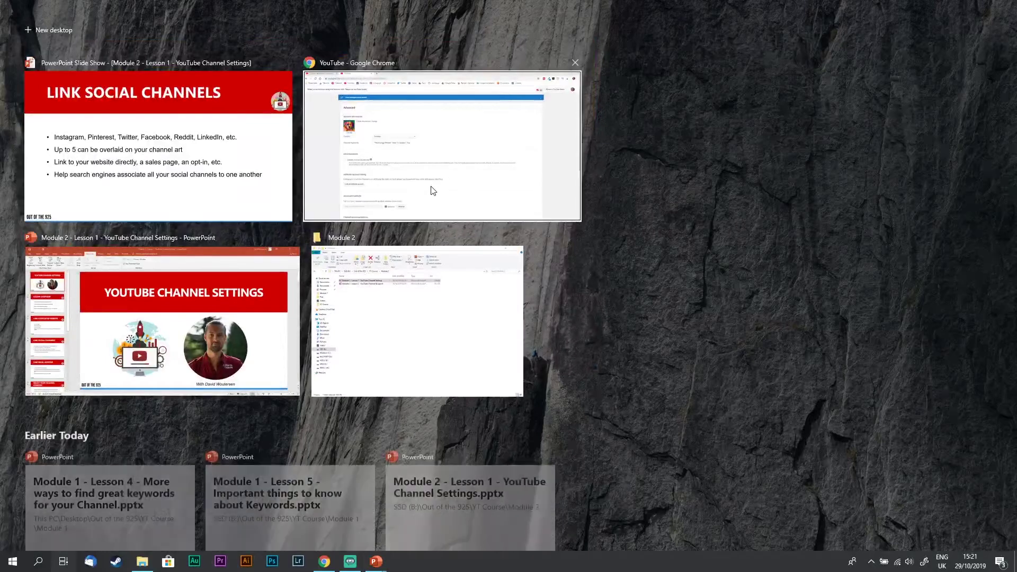
Switch to Google Chrome and search Google for "pewdiepie" in a new tab.
left_click(445, 187)
left_click(270, 9)
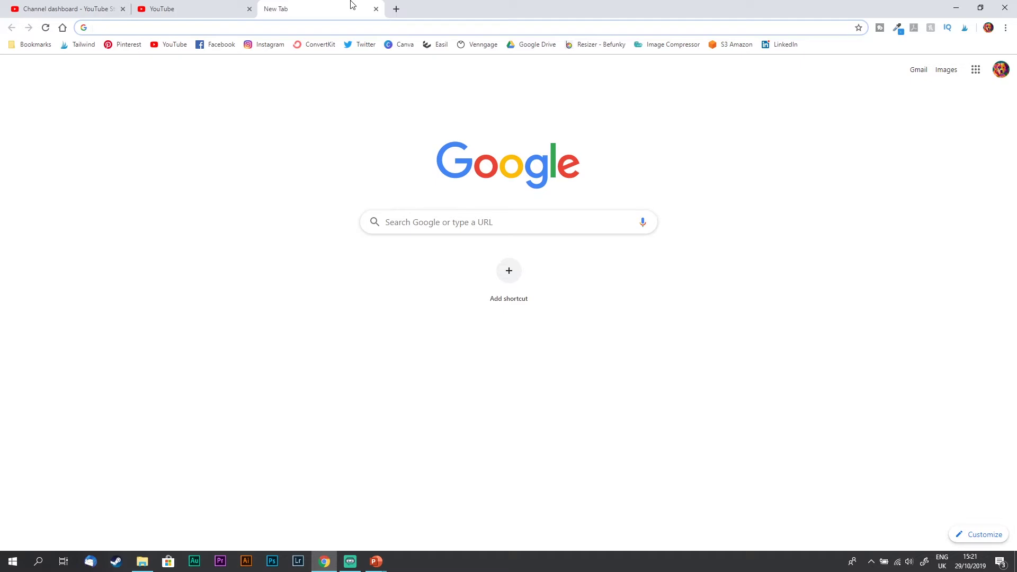
type("pewdiepie")
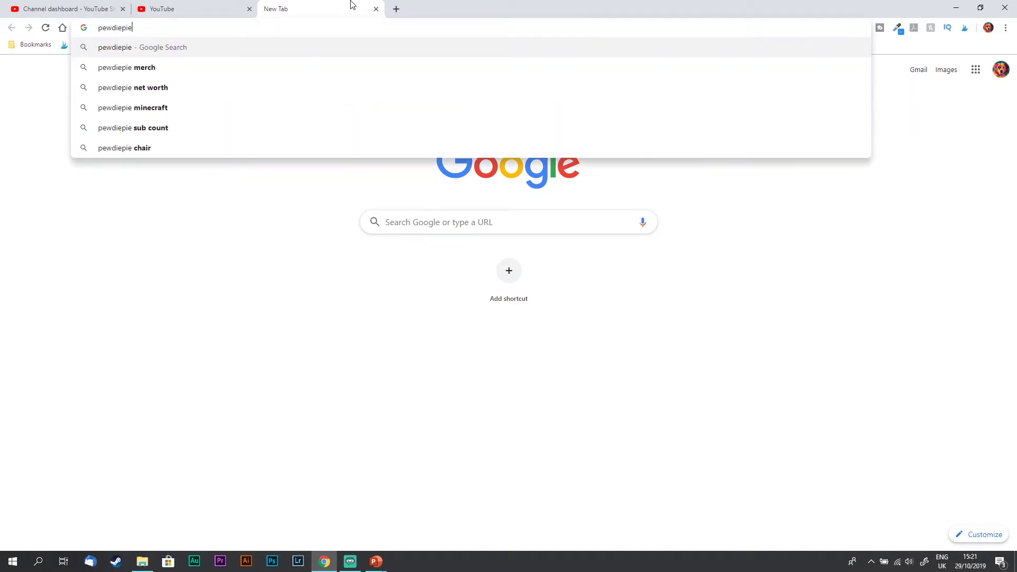
key("Return")
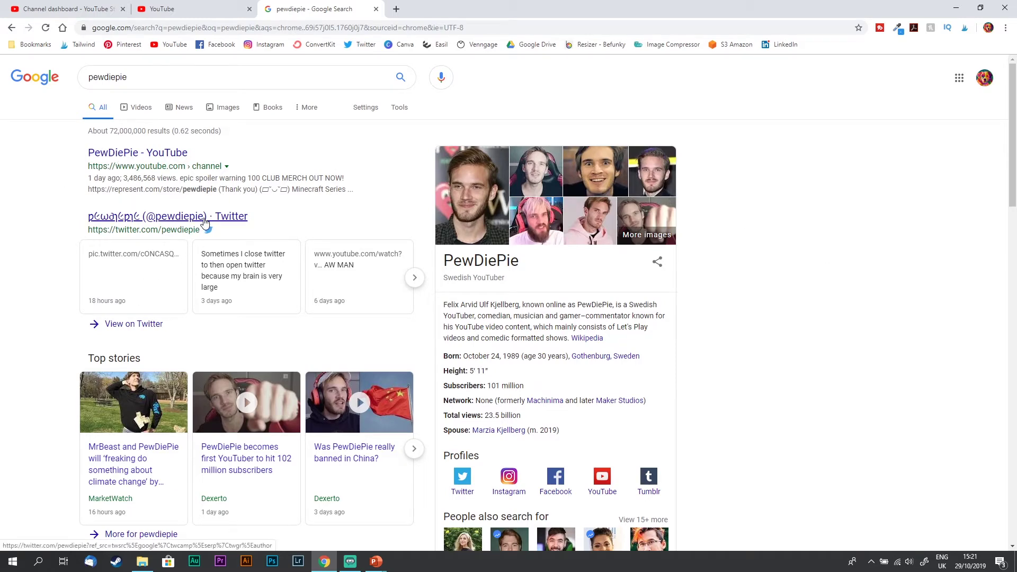
Examine the PewDiePie search results for the YouTube, Twitter, Instagram and Facebook profiles associated with the channel.
scroll(175, 246, "down", 6)
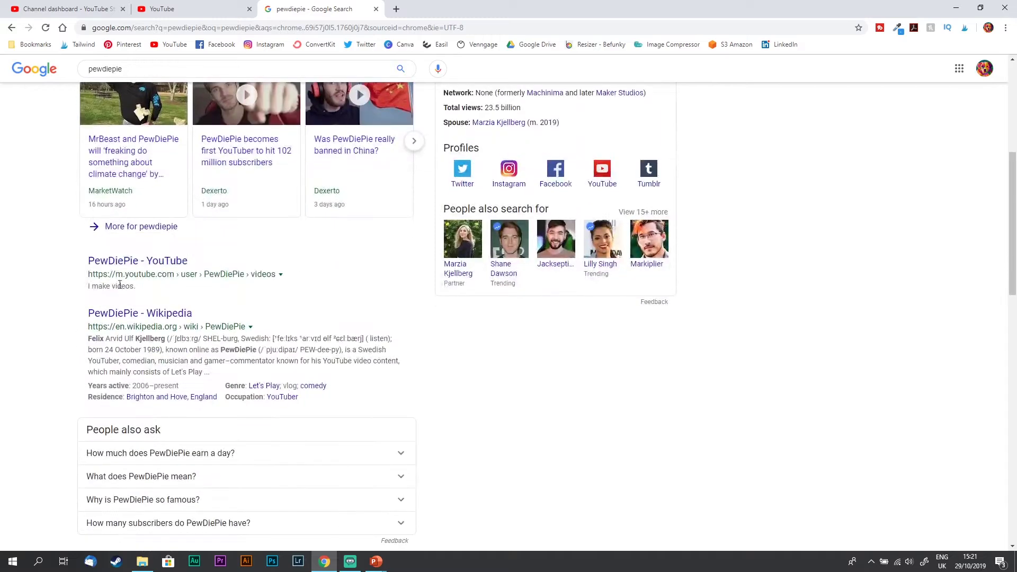
scroll(48, 403, "down", 8)
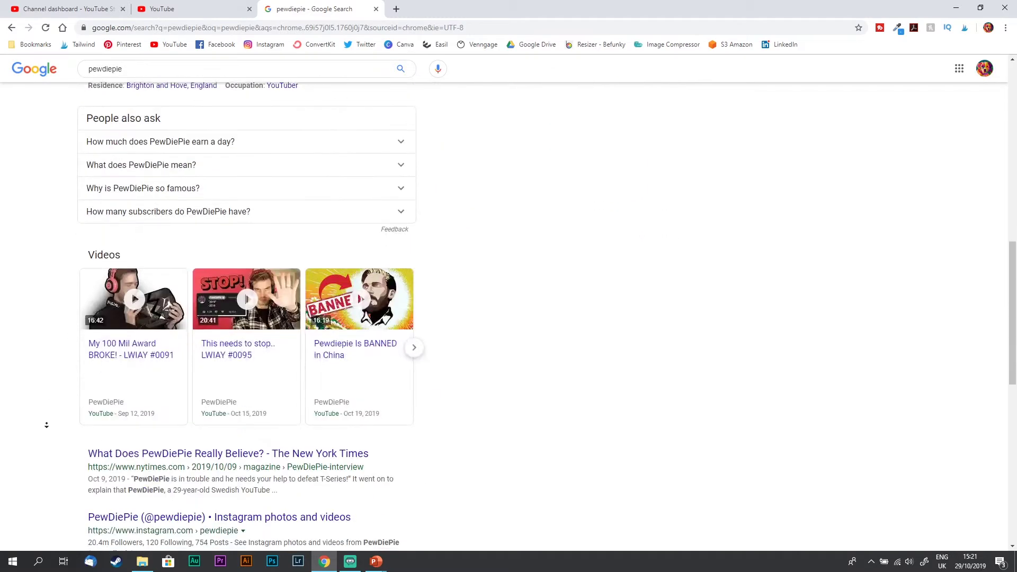
scroll(48, 421, "down", 1)
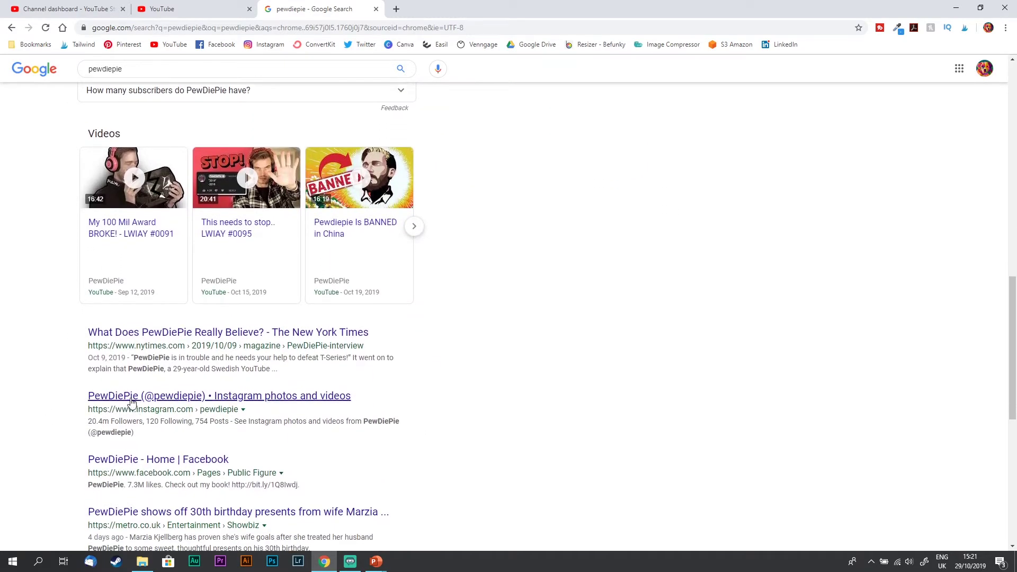
scroll(41, 352, "up", 8)
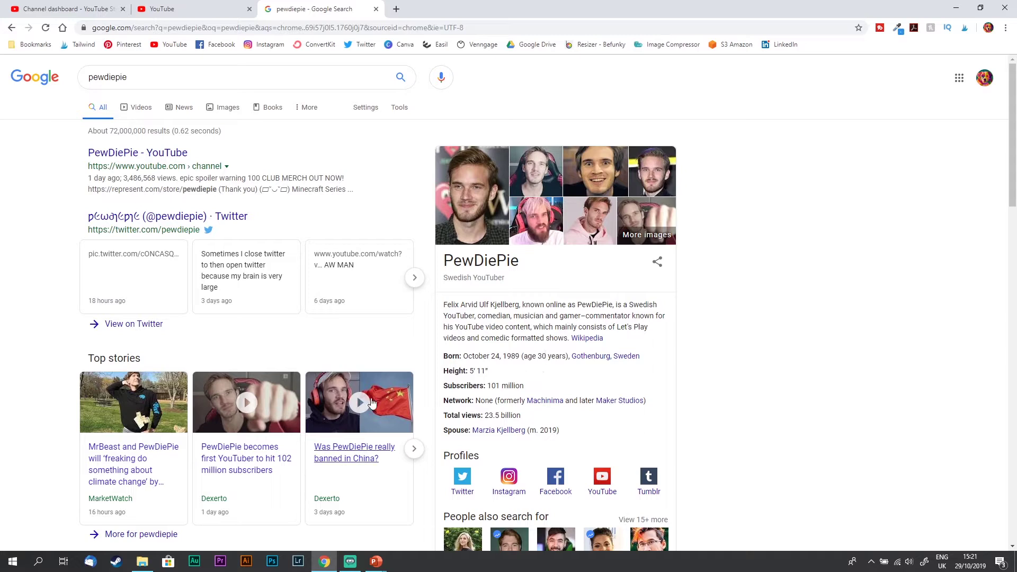
scroll(152, 154, "down", 1)
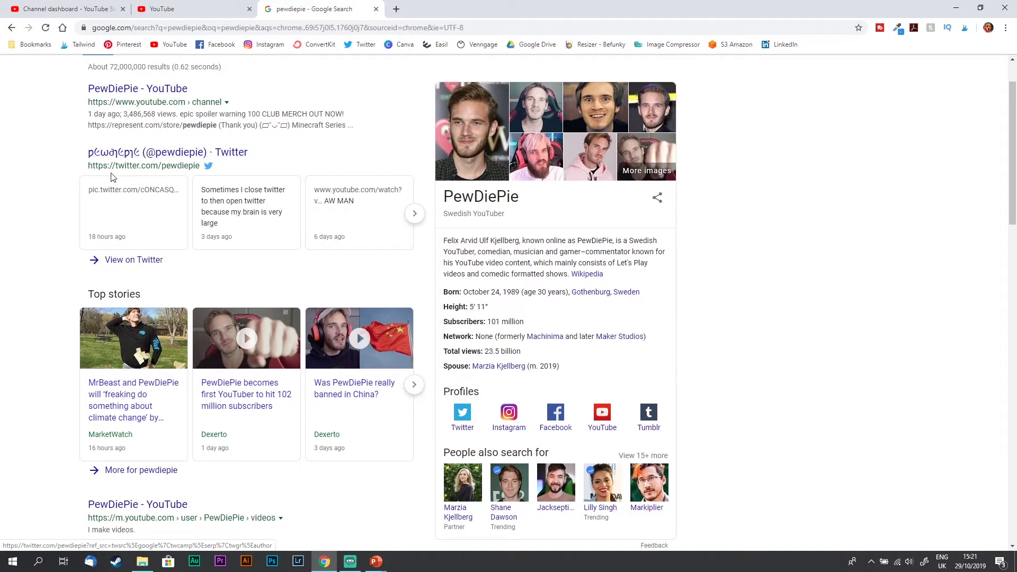
scroll(72, 213, "down", 7)
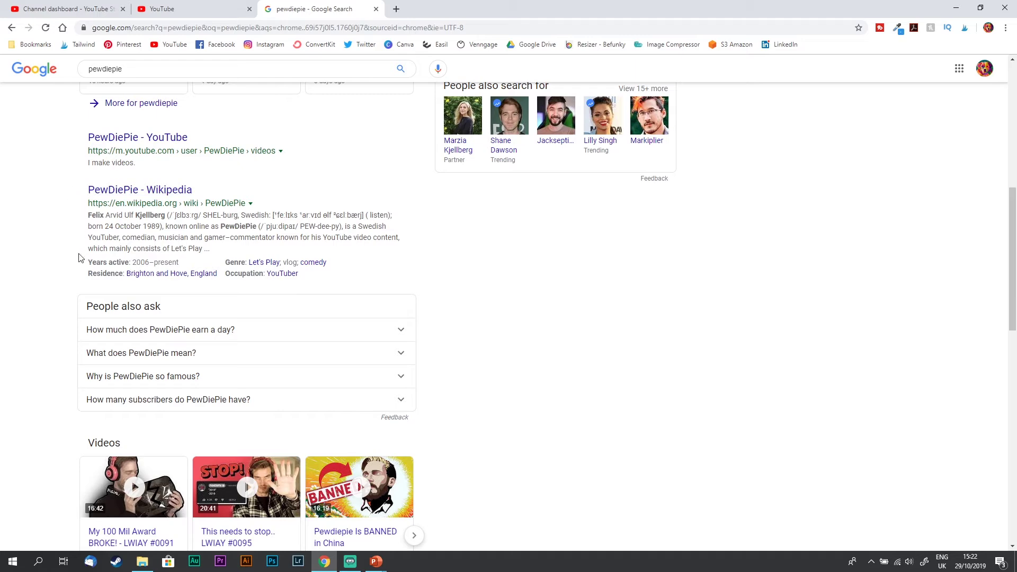
scroll(72, 262, "up", 5)
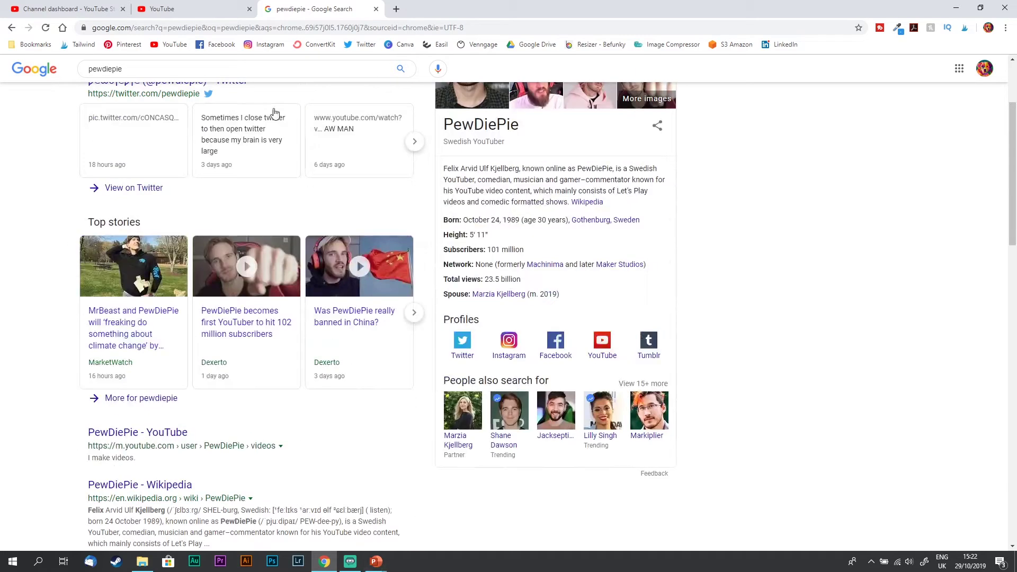
Close the channel dashboard page, go to the YouTube home page and open your own channel.
left_click(169, 7)
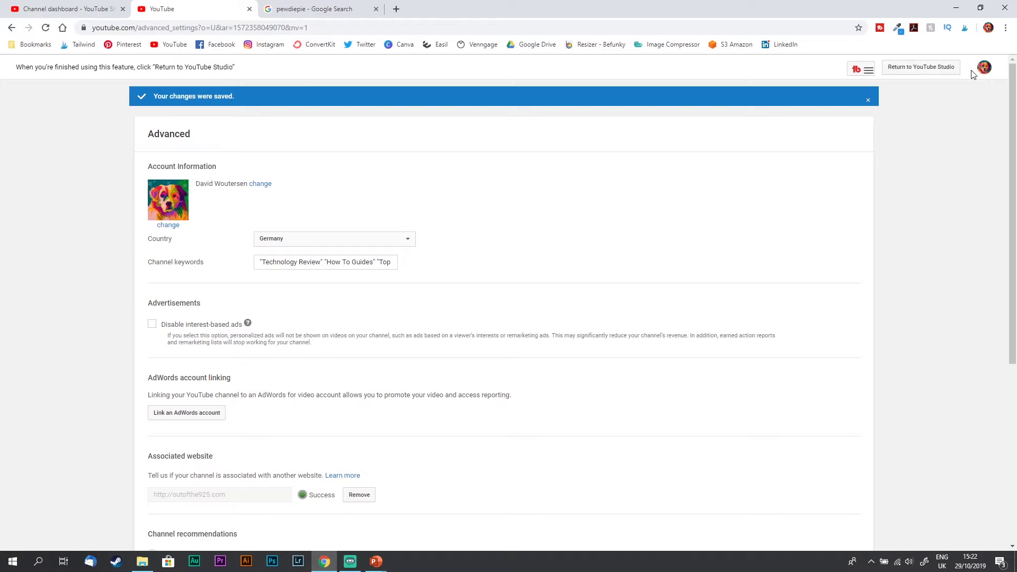
left_click(170, 44)
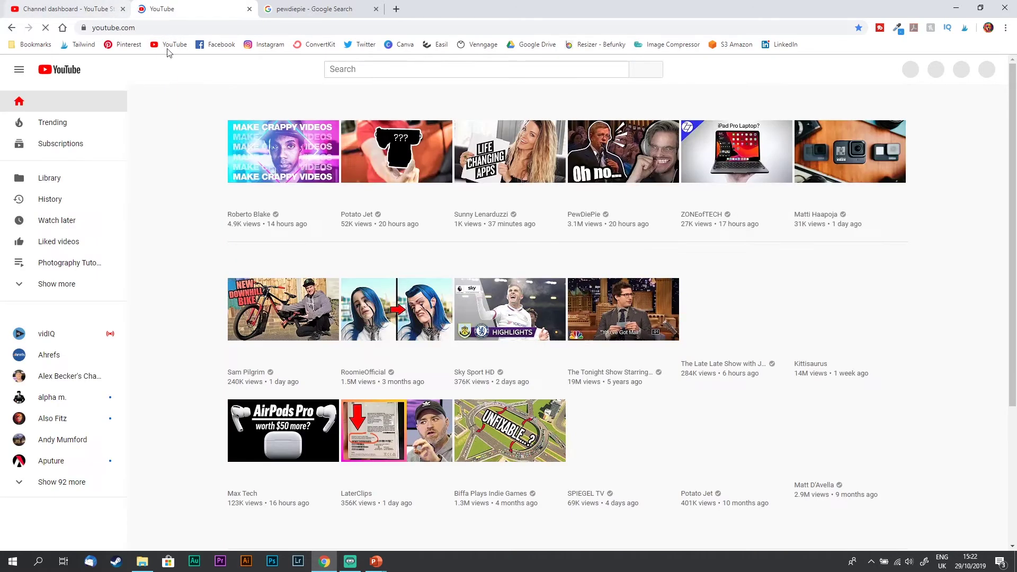
left_click(123, 9)
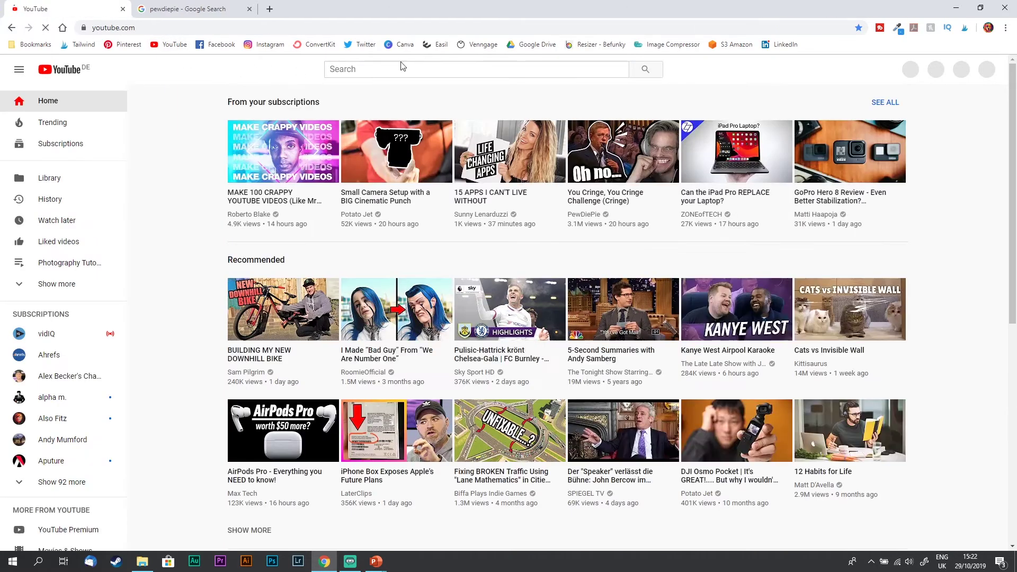
left_click(984, 69)
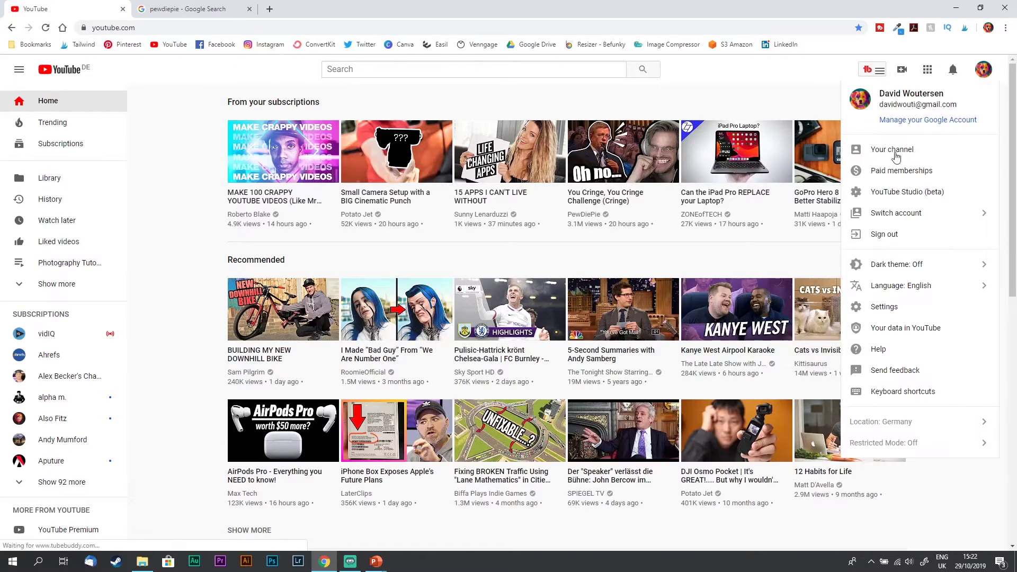
left_click(896, 152)
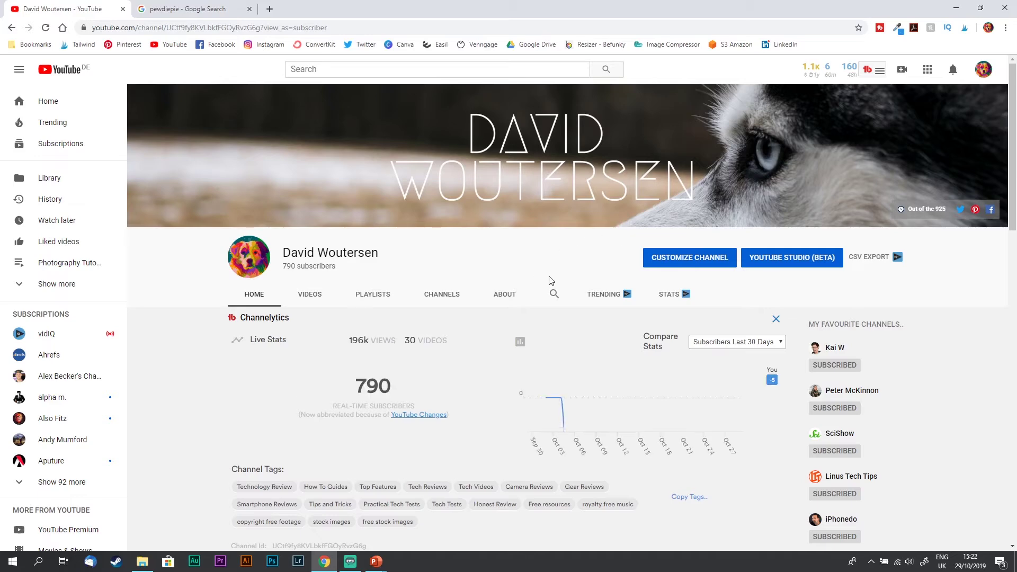
Review the links on the channel's About page, and check the banner overlay on its Videos and Home pages.
left_click(505, 295)
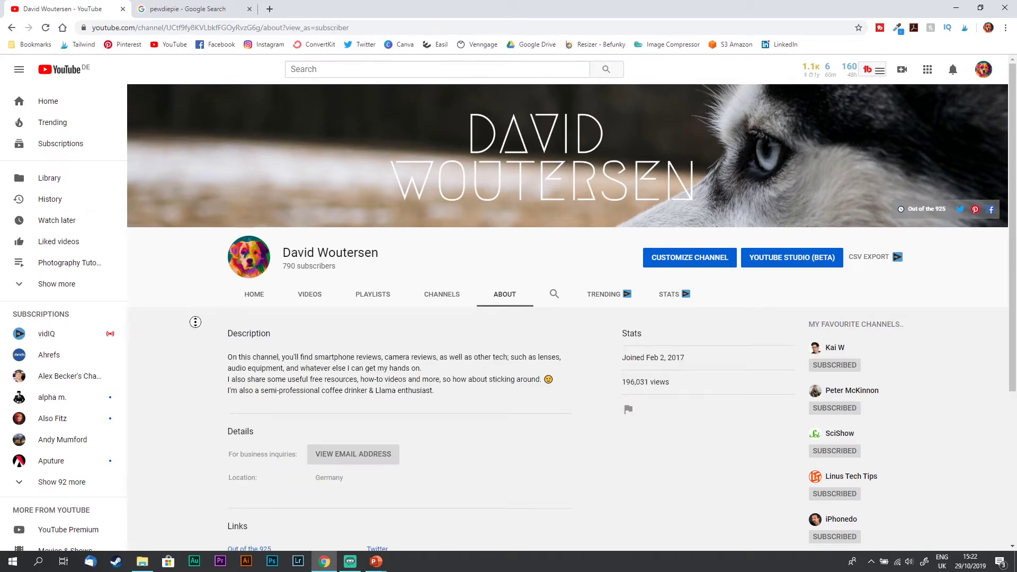
scroll(194, 319, "down", 3)
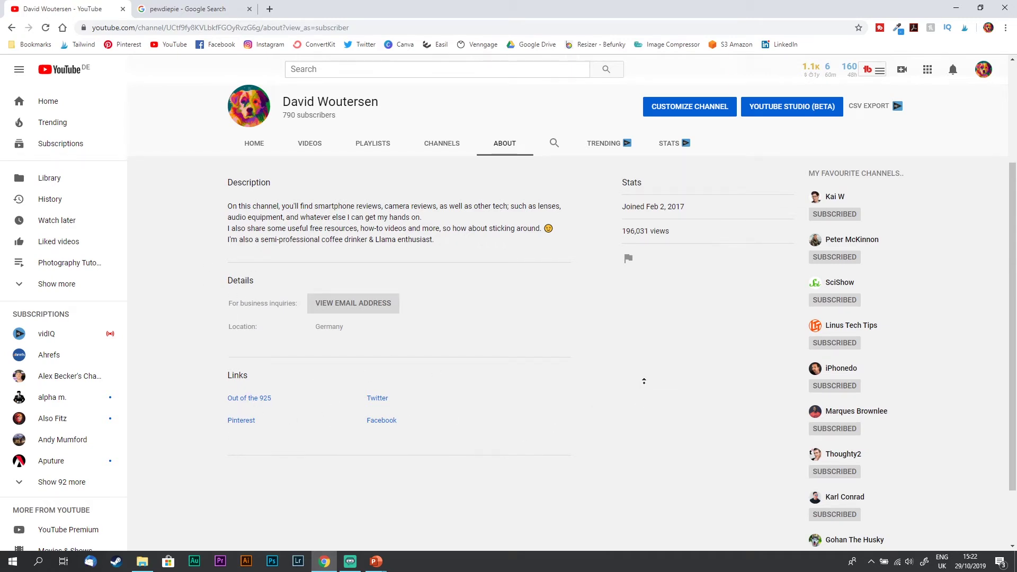
scroll(643, 381, "up", 3)
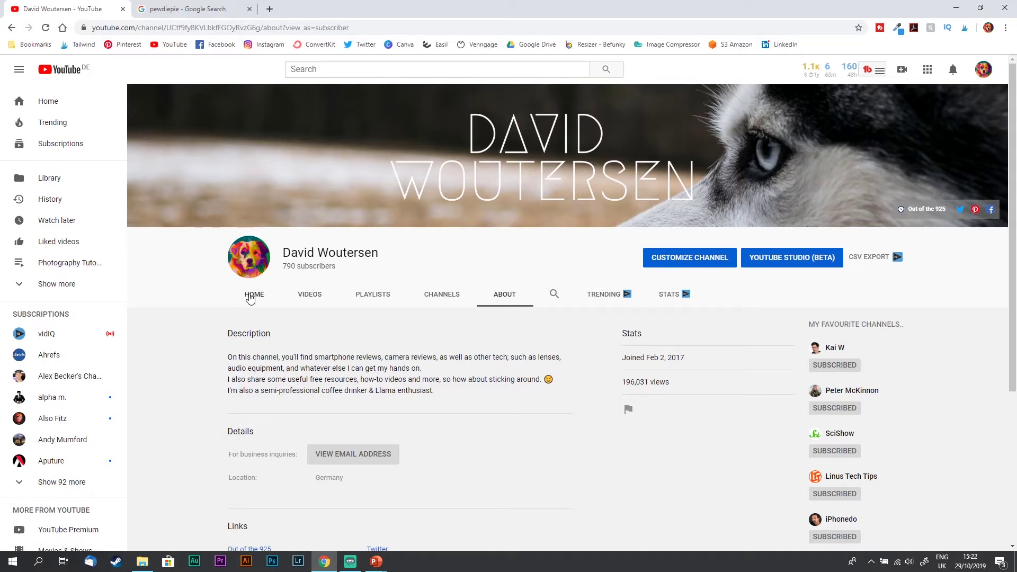
left_click(310, 298)
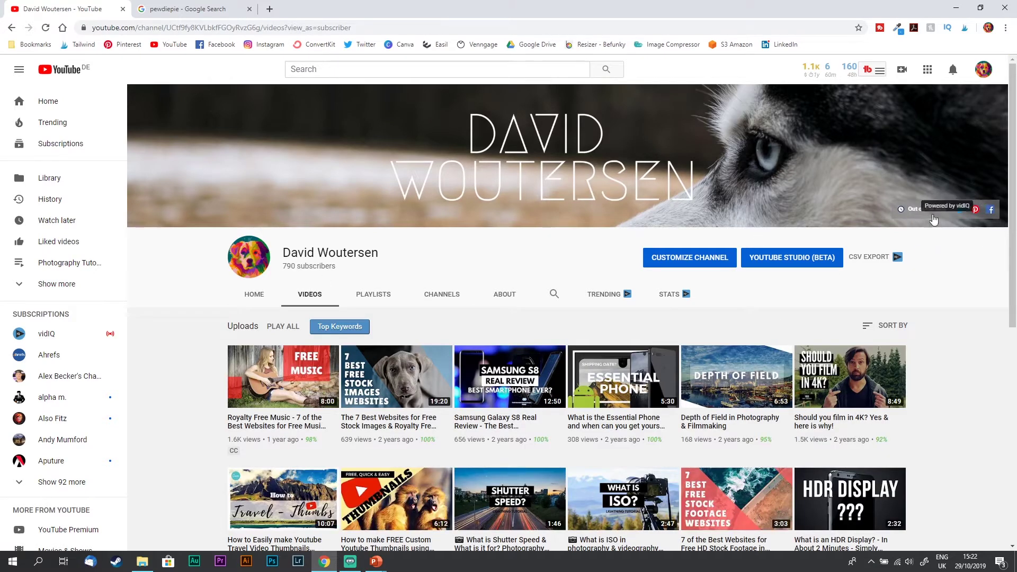
left_click(254, 294)
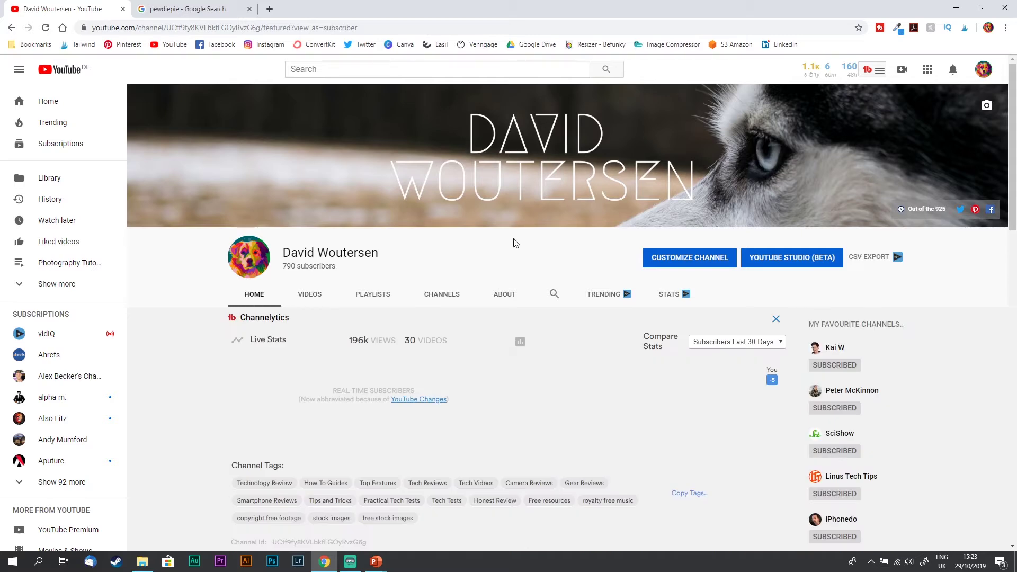
Compare the Links section of the channel's About page with the link icons overlaid on the banner.
left_click(517, 298)
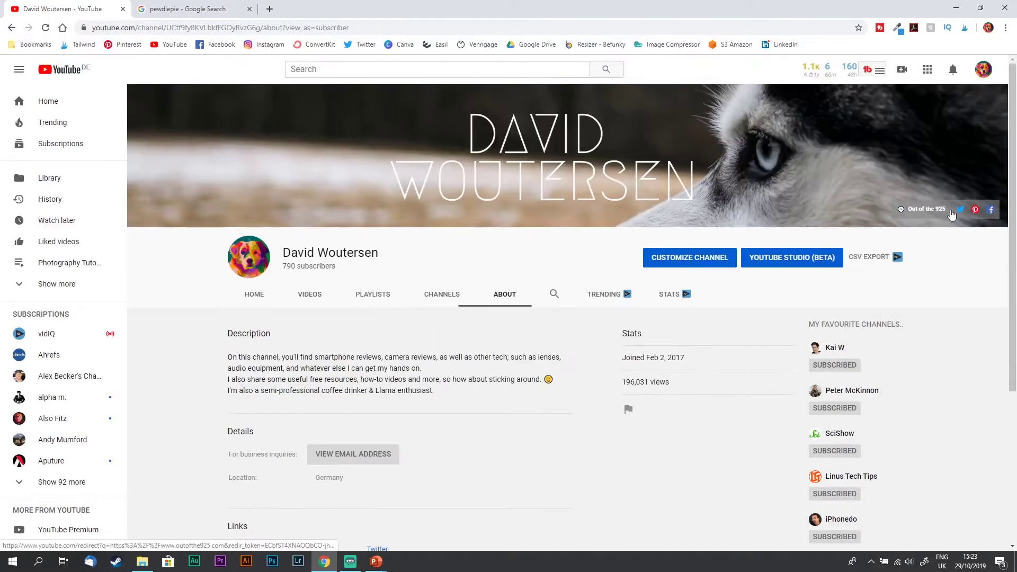
scroll(1015, 269, "down", 1)
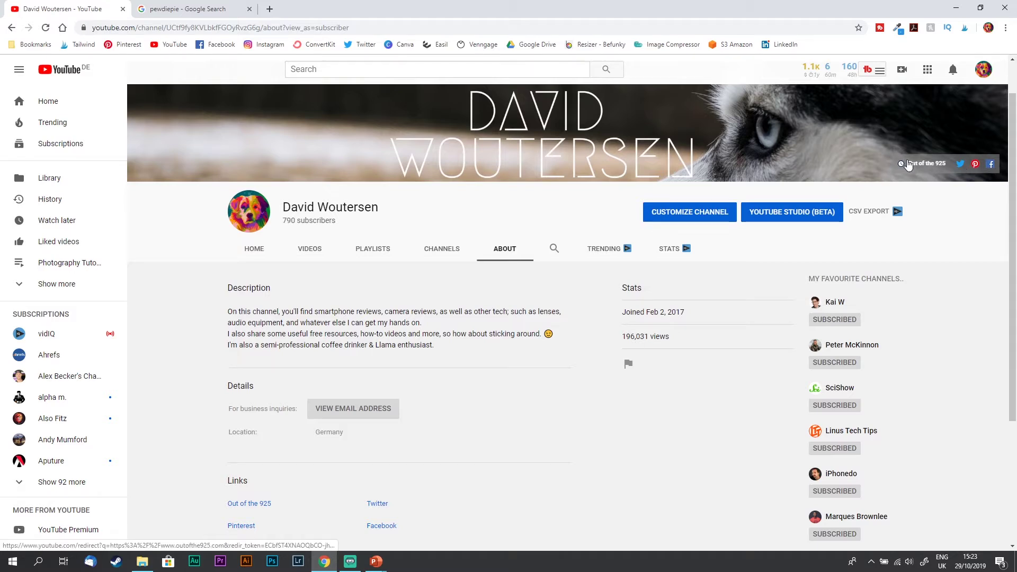
scroll(485, 351, "down", 3)
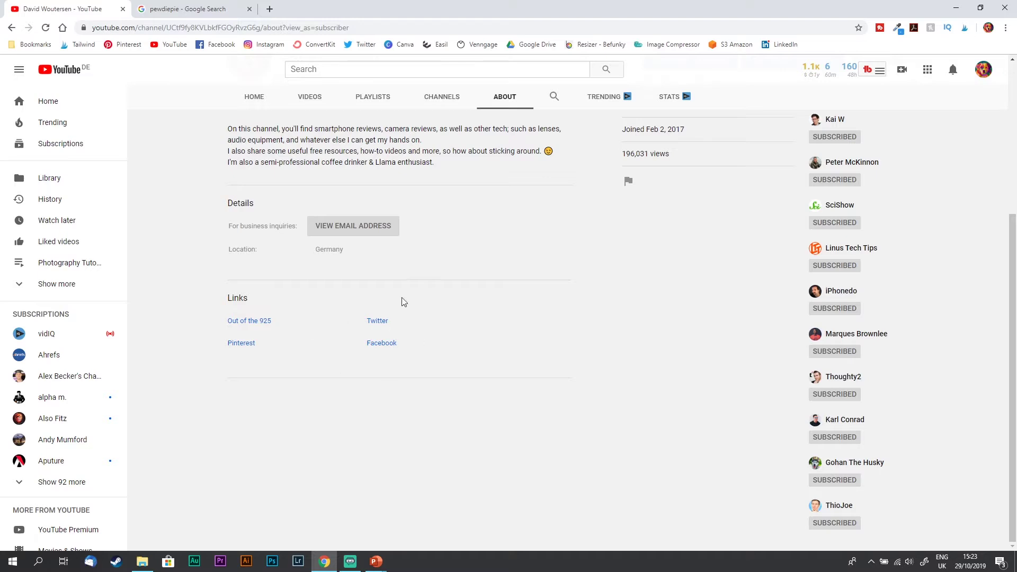
left_click_drag(1013, 323, 1013, 187)
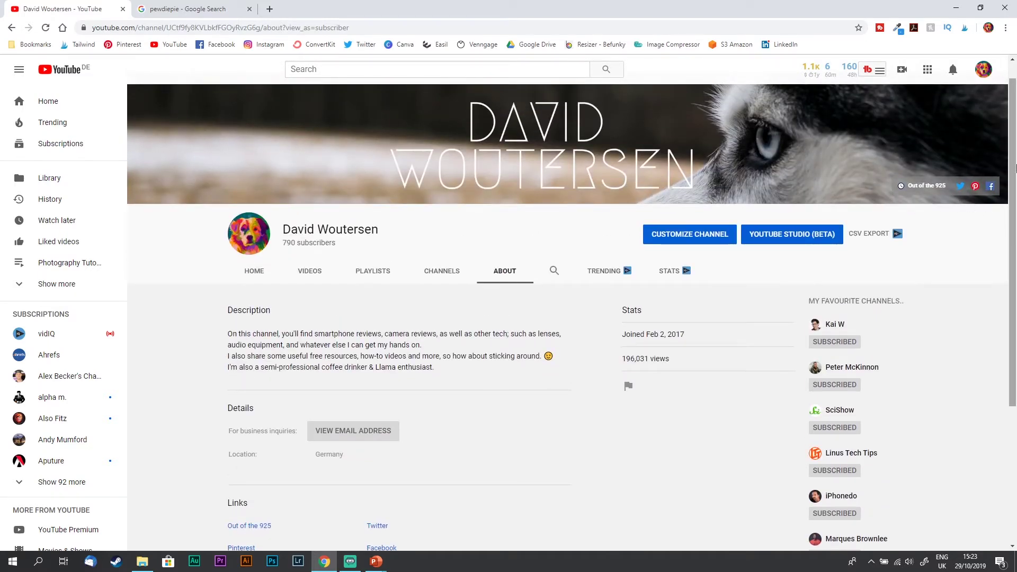
left_click_drag(1016, 169, 991, 307)
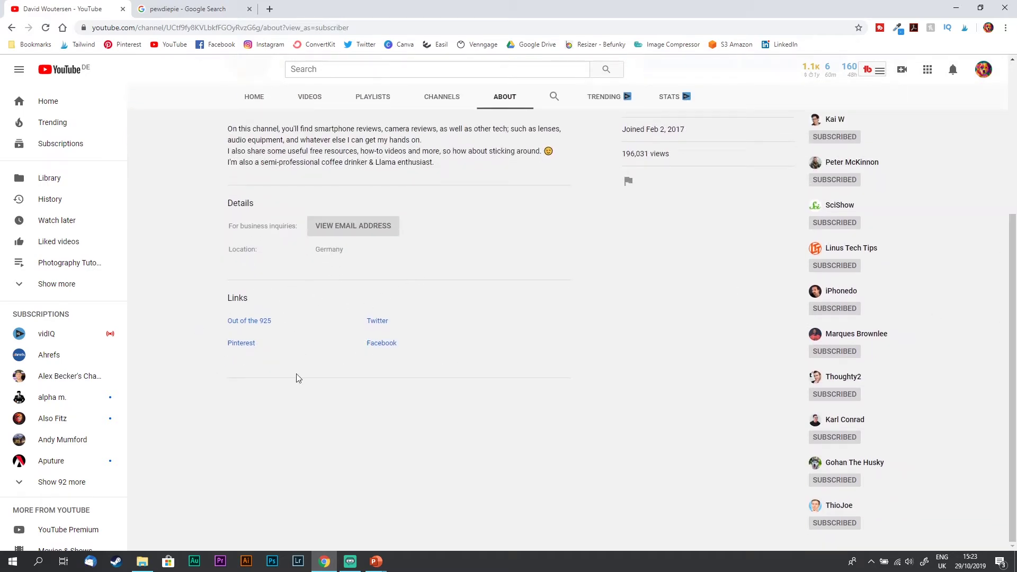
left_click_drag(1012, 223, 988, 100)
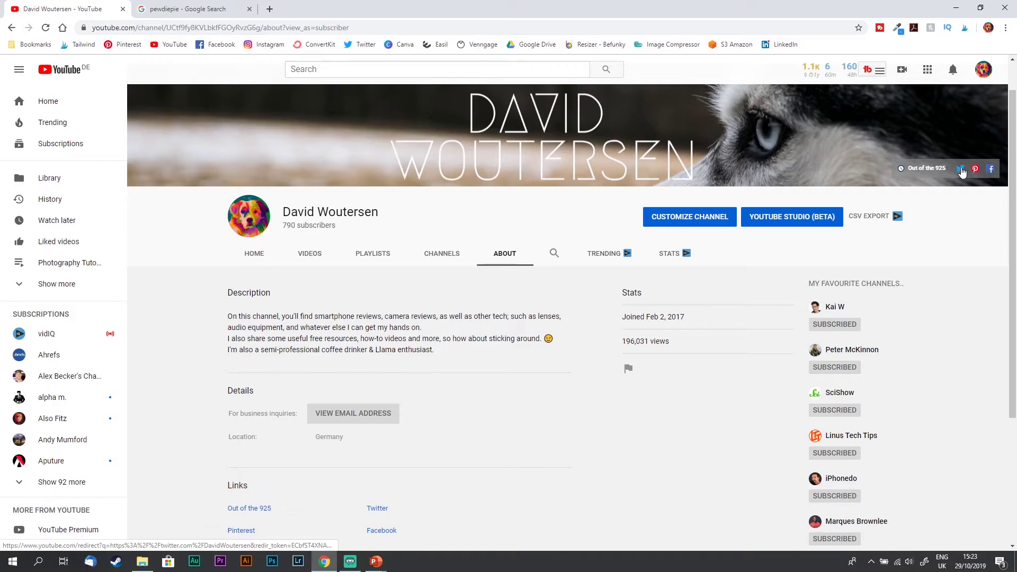
scroll(1007, 262, "down", 2)
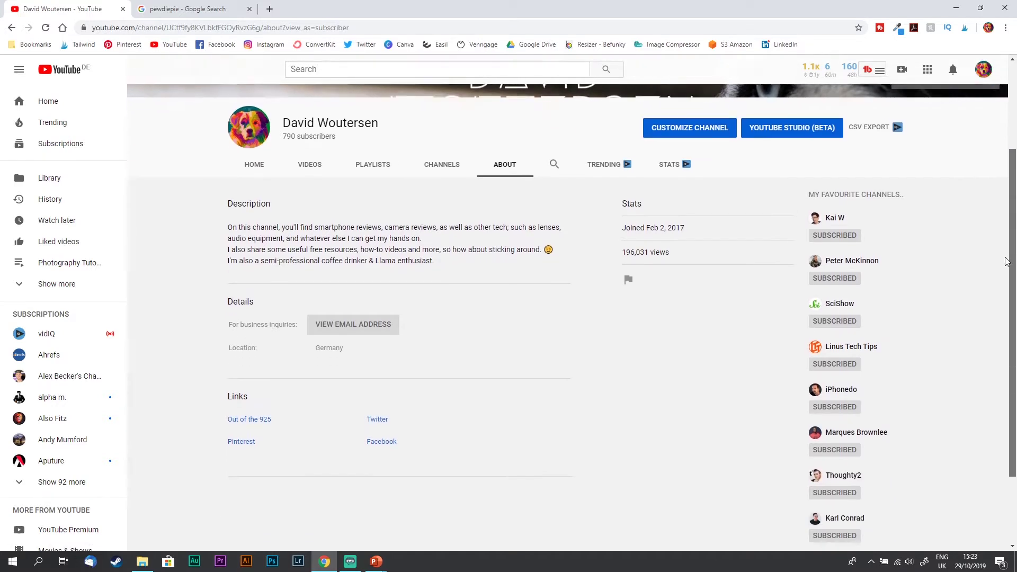
scroll(1007, 262, "down", 1)
scroll(1001, 268, "up", 3)
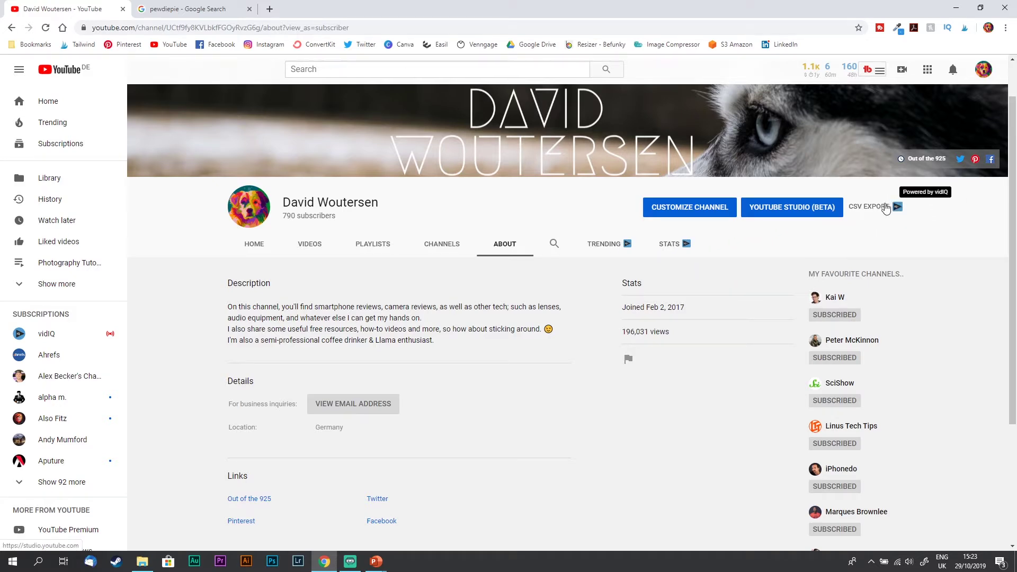
Start customizing the channel, open its custom links for editing and overlay the first 5 links on the channel art.
left_click(673, 210)
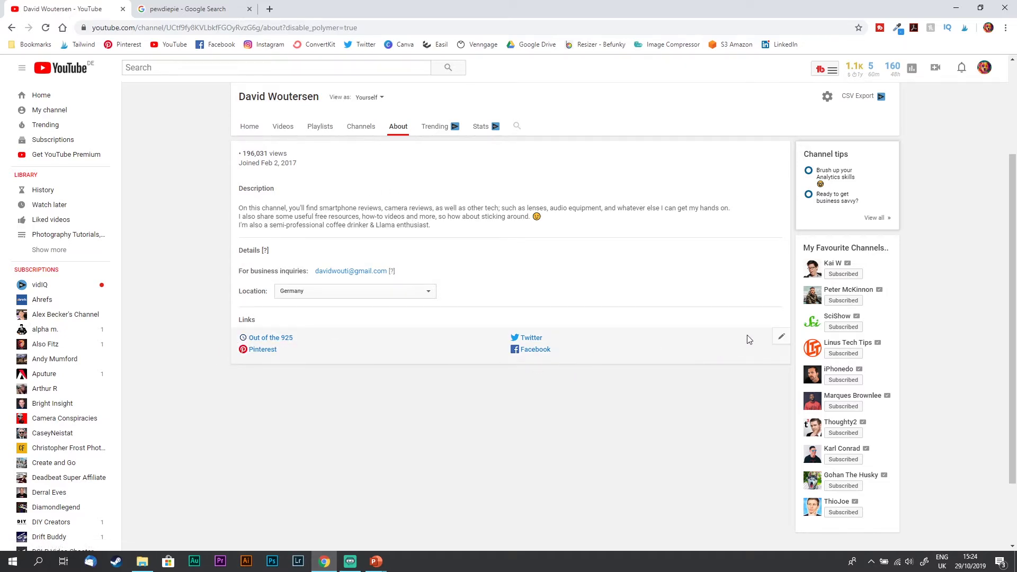
left_click(780, 339)
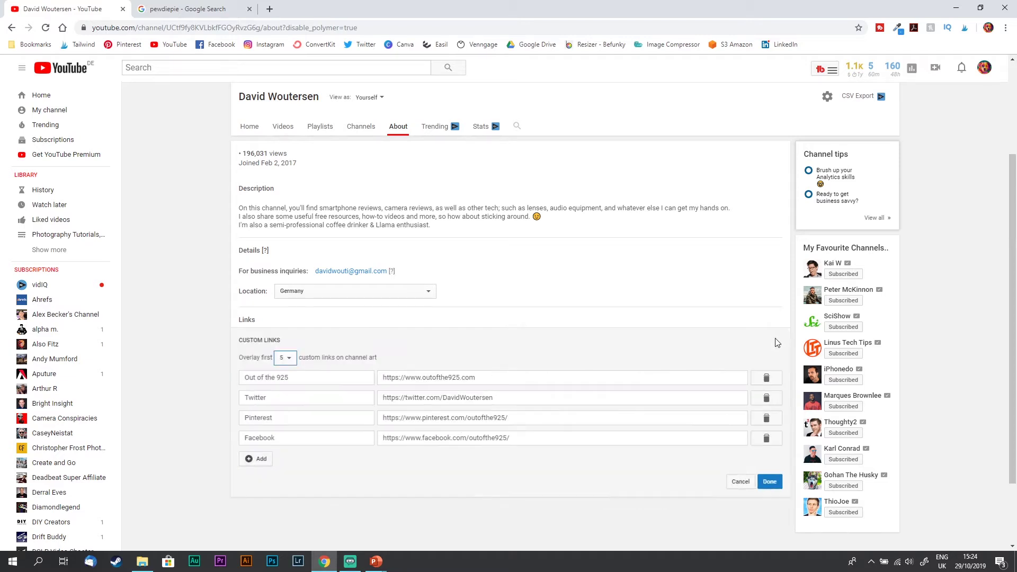
left_click(288, 358)
left_click(286, 414)
left_click(258, 461)
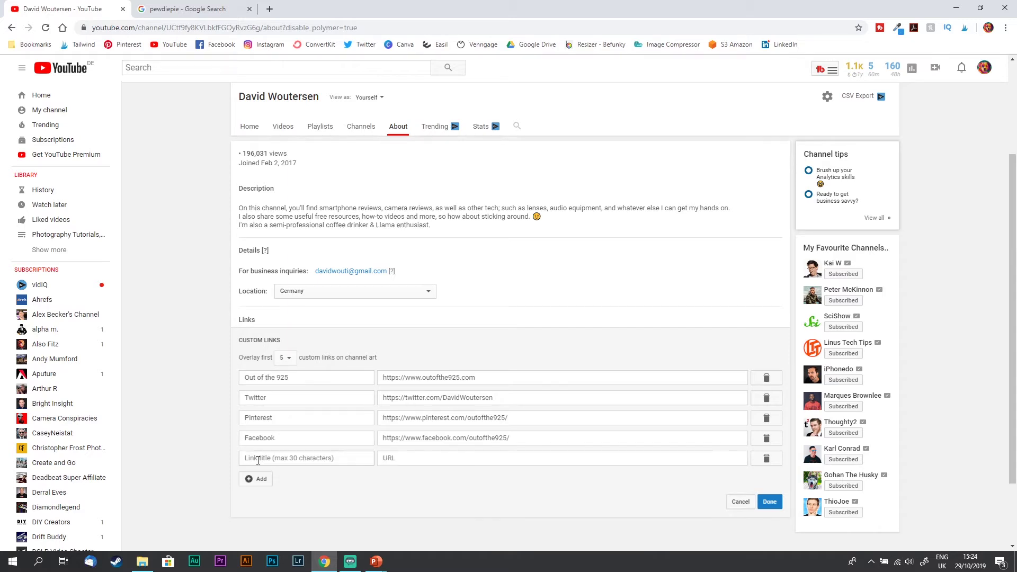
left_click(267, 459)
type("Reddit")
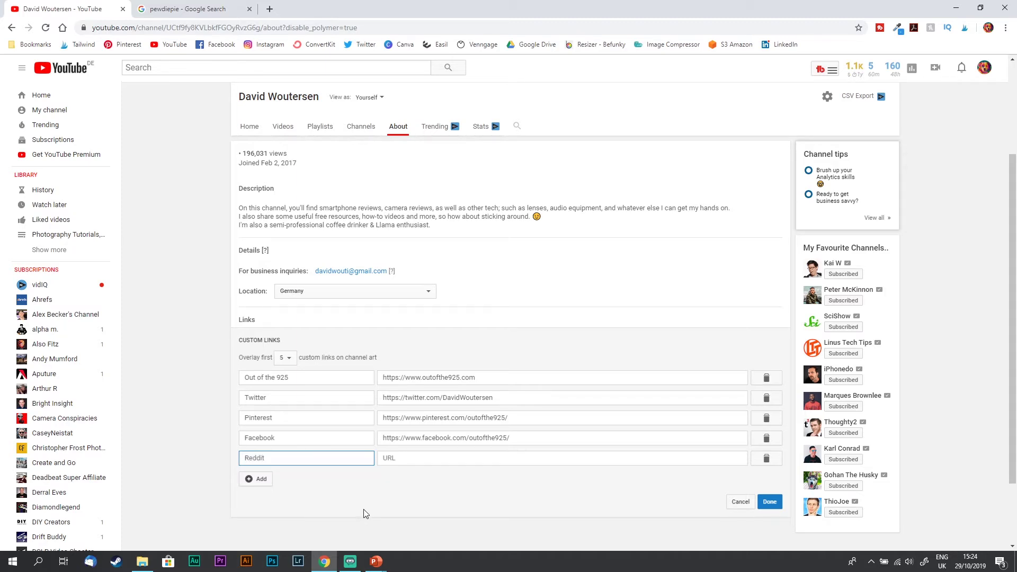
left_click(409, 457)
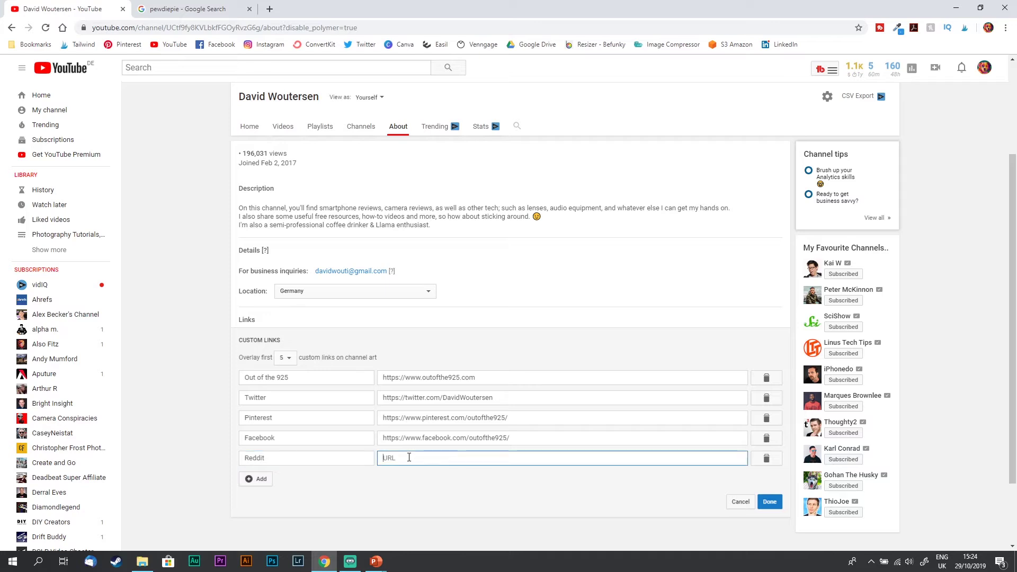
type("reddit.com")
left_click(383, 459)
type("https://www.")
left_click(770, 502)
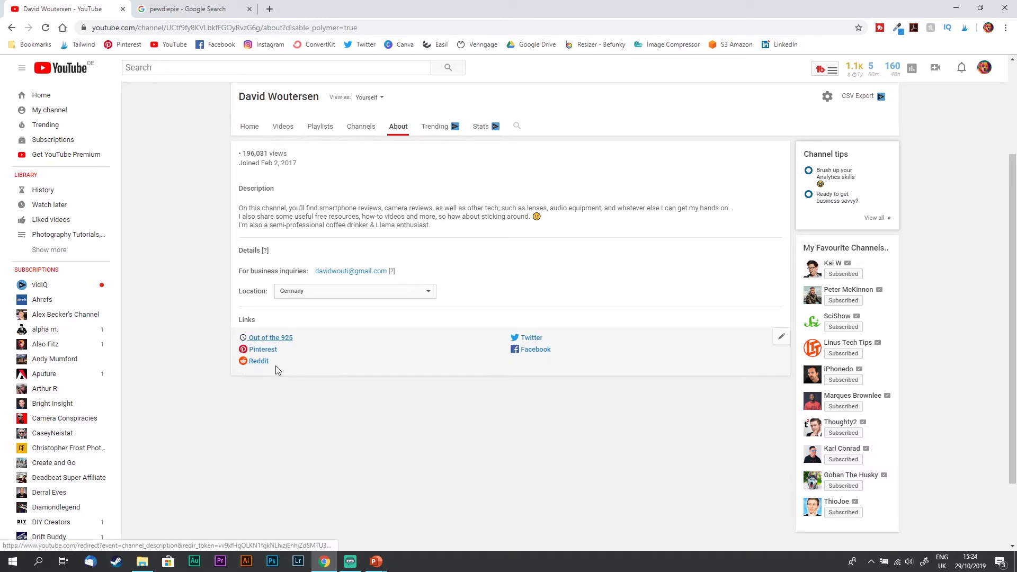
scroll(350, 432, "up", 3)
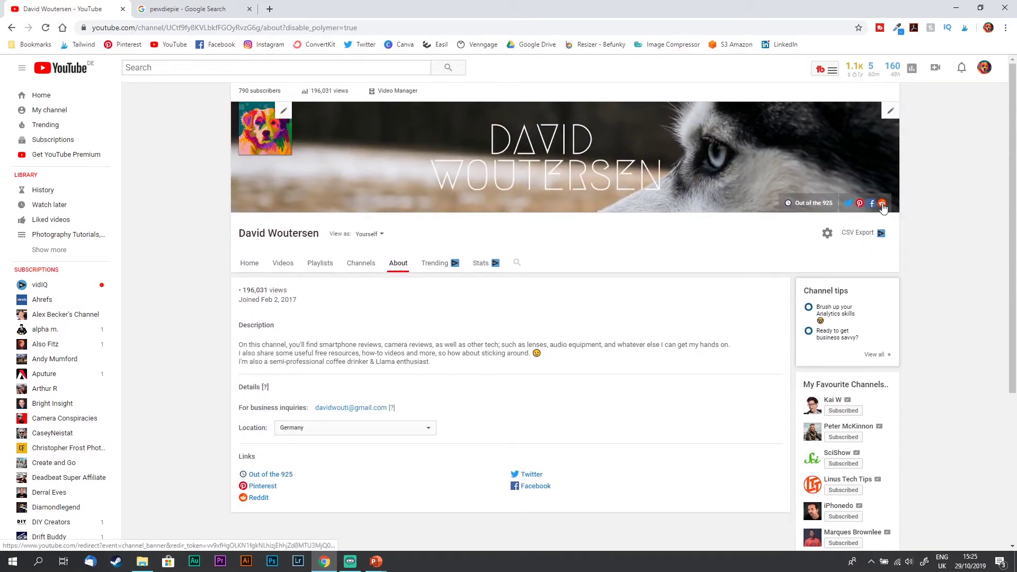
Open the channel's custom links for editing, delete the Reddit link and save the list.
scroll(784, 373, "down", 2)
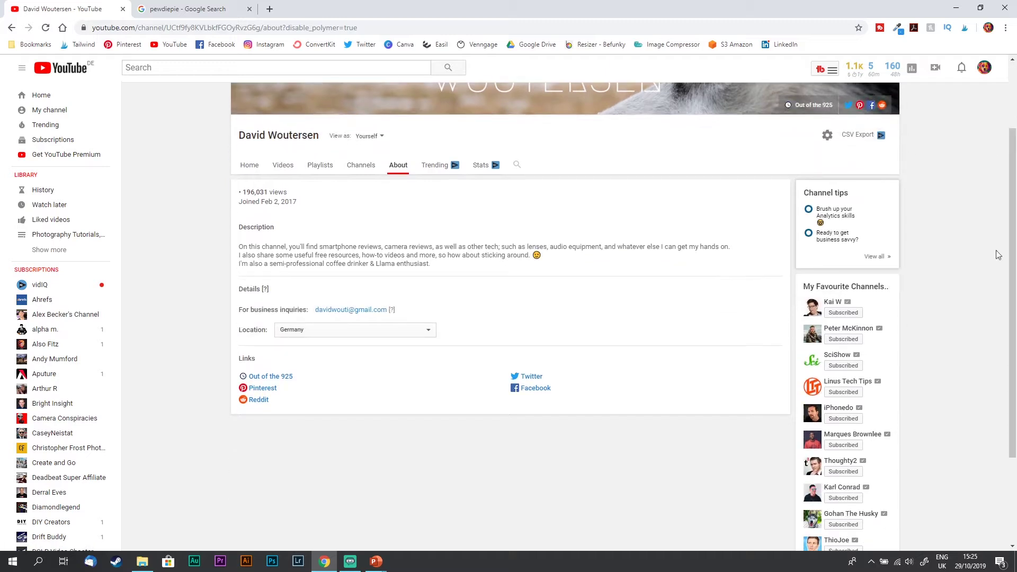
left_click(780, 376)
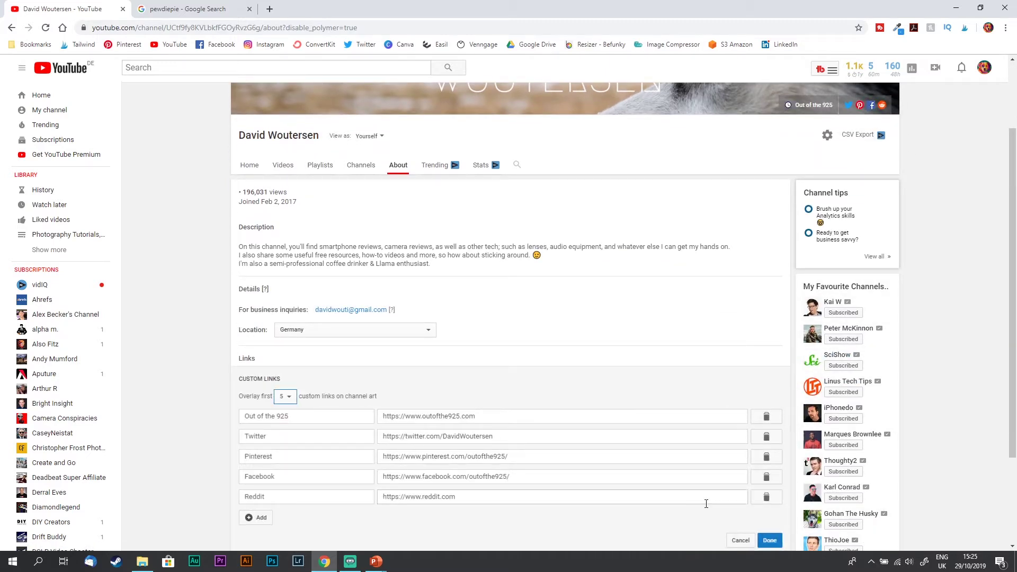
left_click(767, 499)
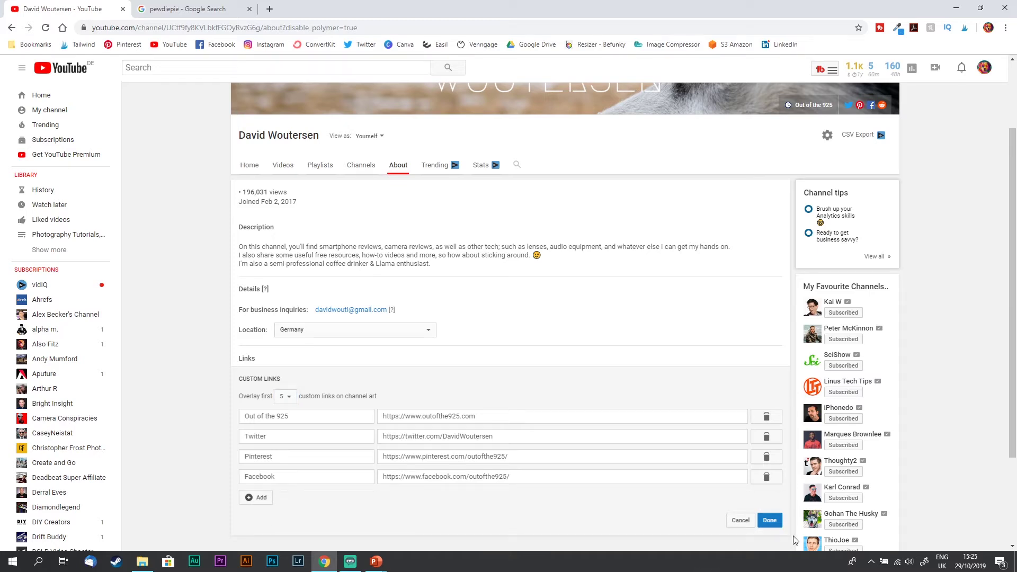
left_click(773, 521)
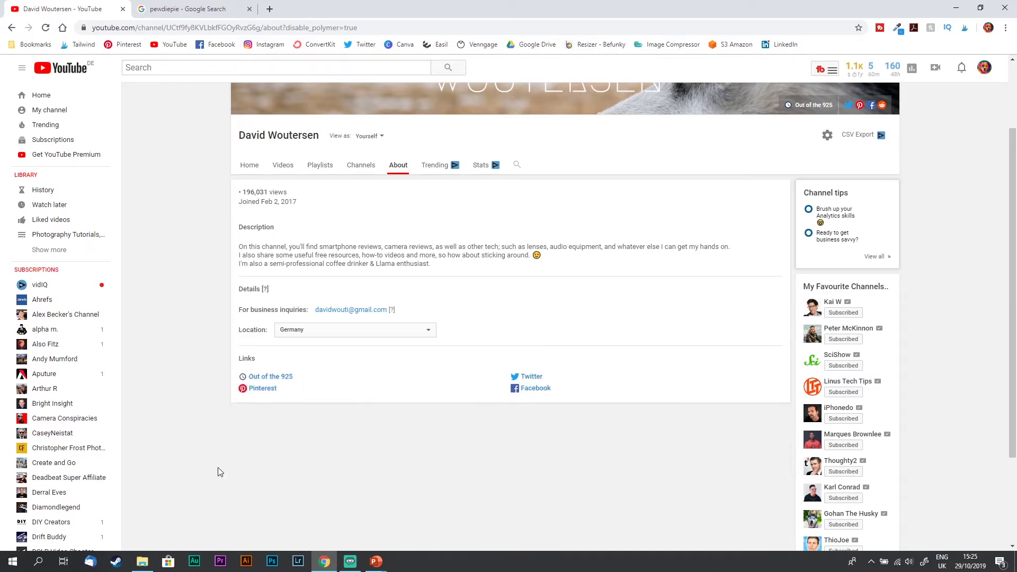
Switch to the PowerPoint slide show and reveal the next bullet on the Link Social Channels slide.
left_click(376, 562)
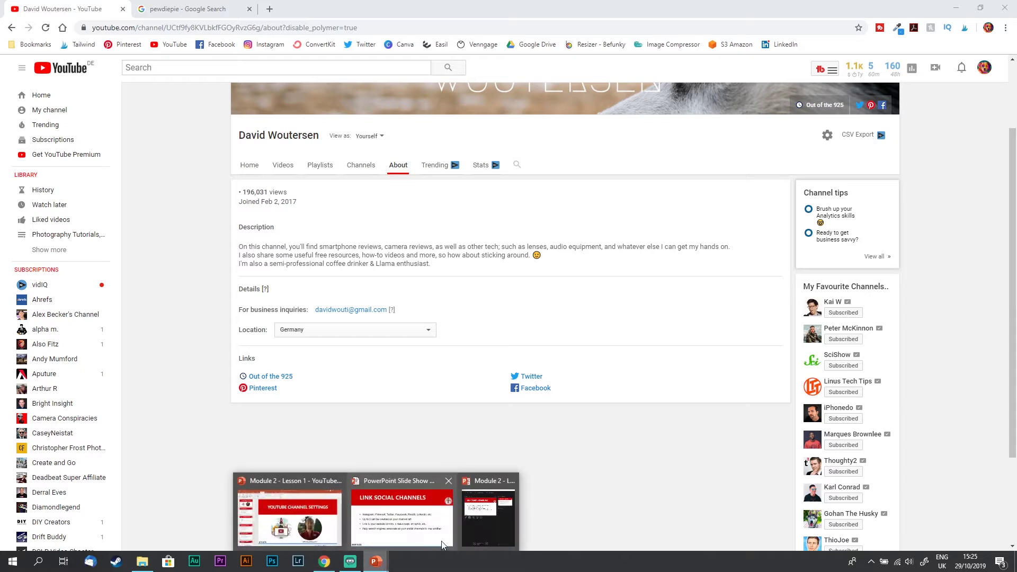
left_click(412, 538)
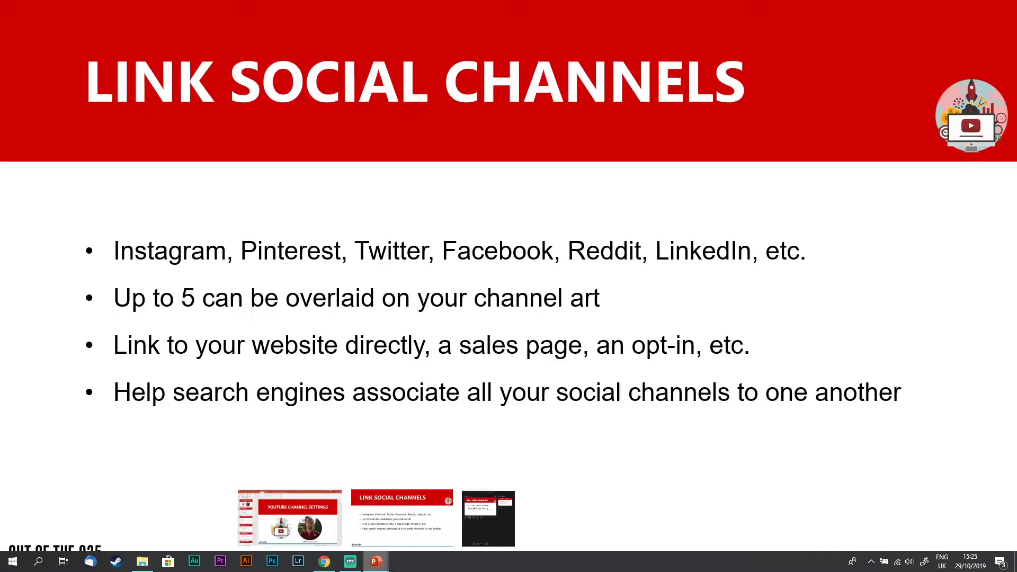
left_click(1010, 362)
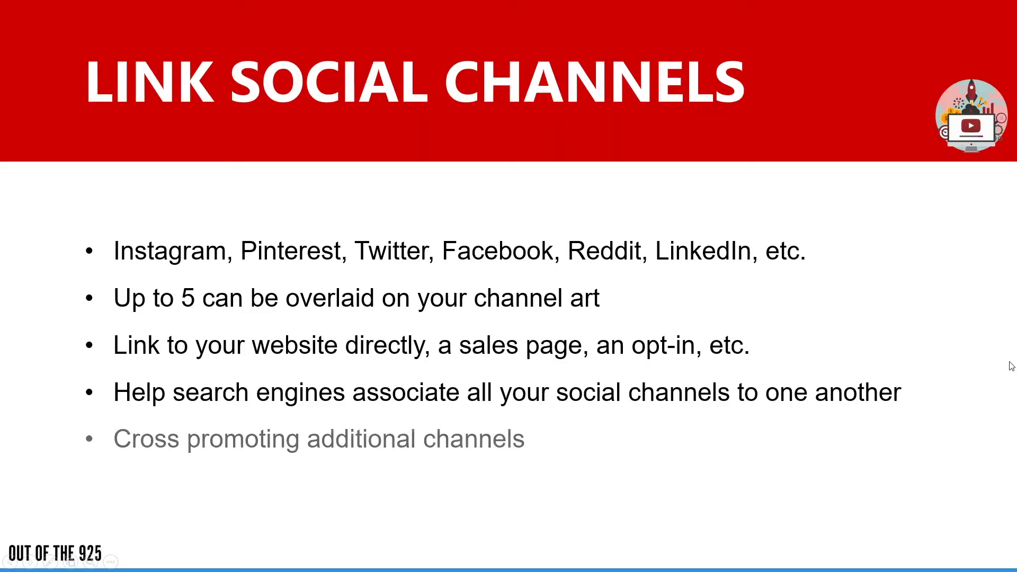
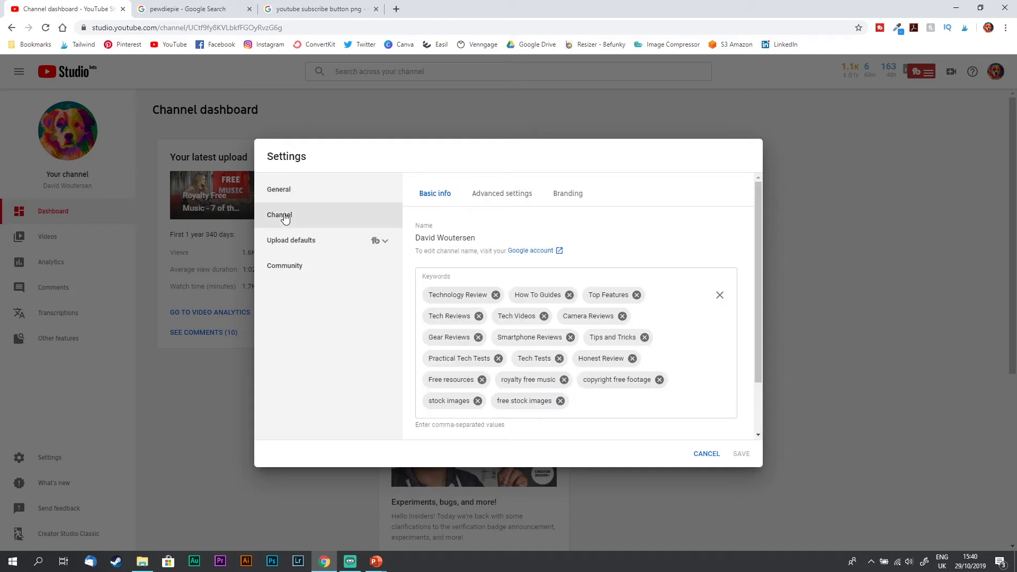
From the channel's advanced settings in YouTube Studio, open the Advanced channel settings page and go to its channel recommendations section.
left_click(504, 193)
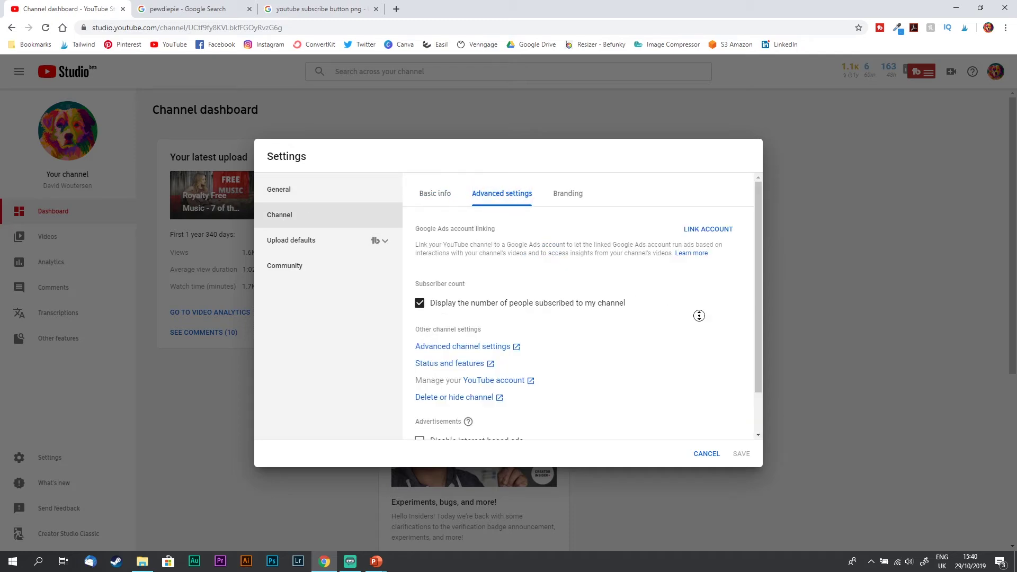
scroll(698, 316, "down", 2)
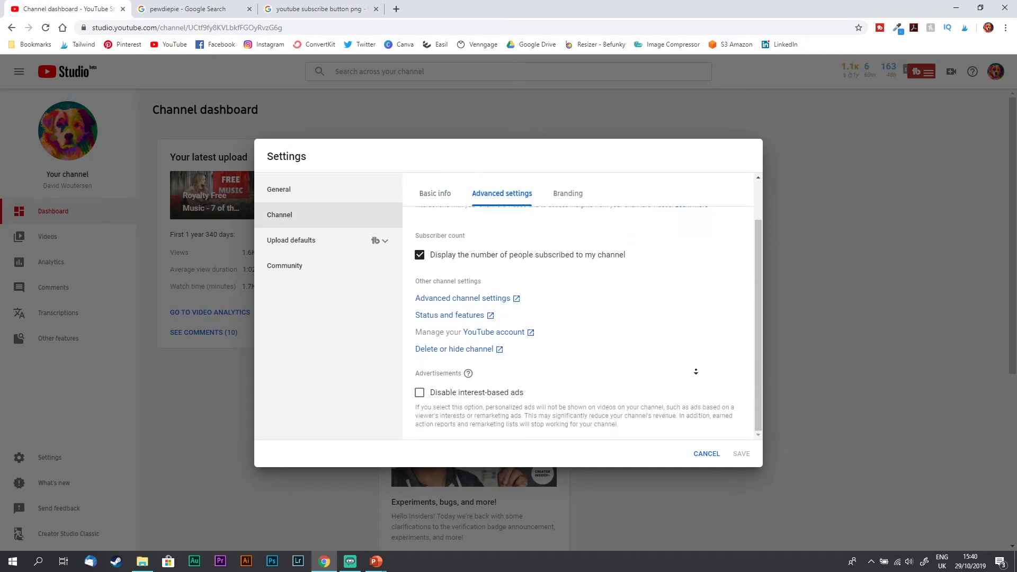
left_click(481, 300)
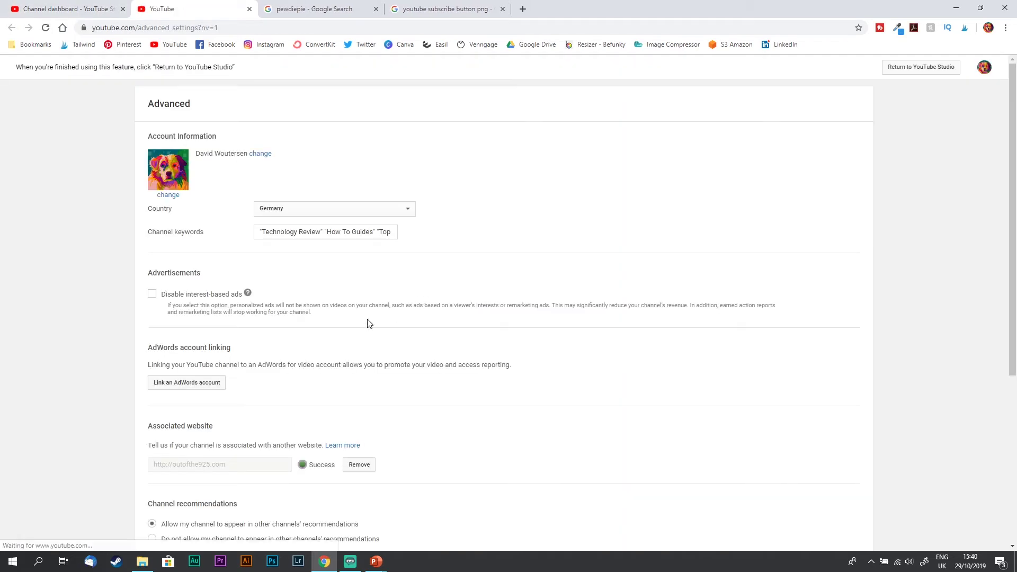
scroll(92, 365, "down", 5)
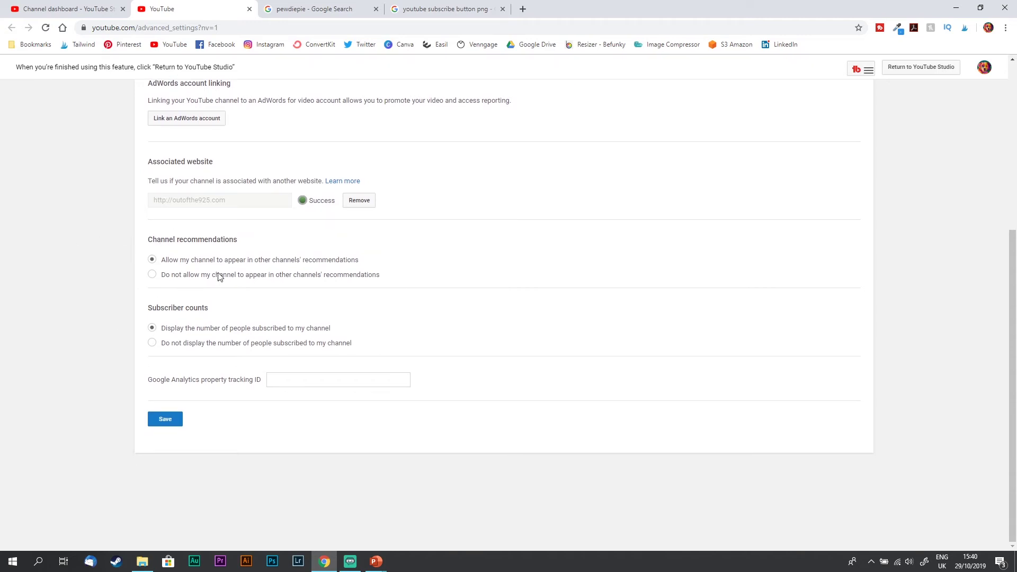
Allow the channel to appear in other channels' recommendations and save the advanced settings.
left_click_drag(151, 239, 245, 245)
left_click(237, 252)
left_click_drag(357, 265, 152, 242)
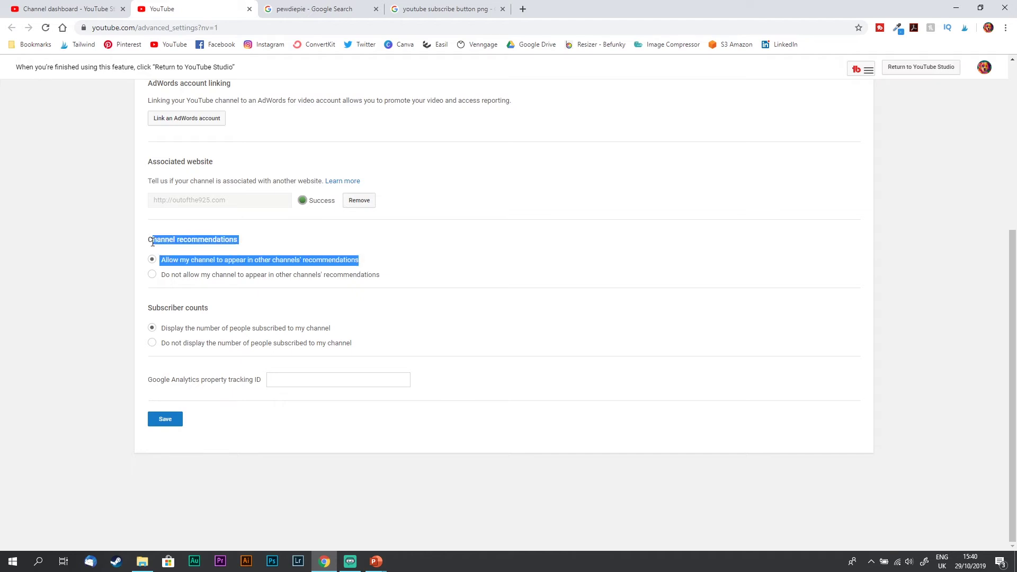
left_click(152, 259)
left_click(134, 278)
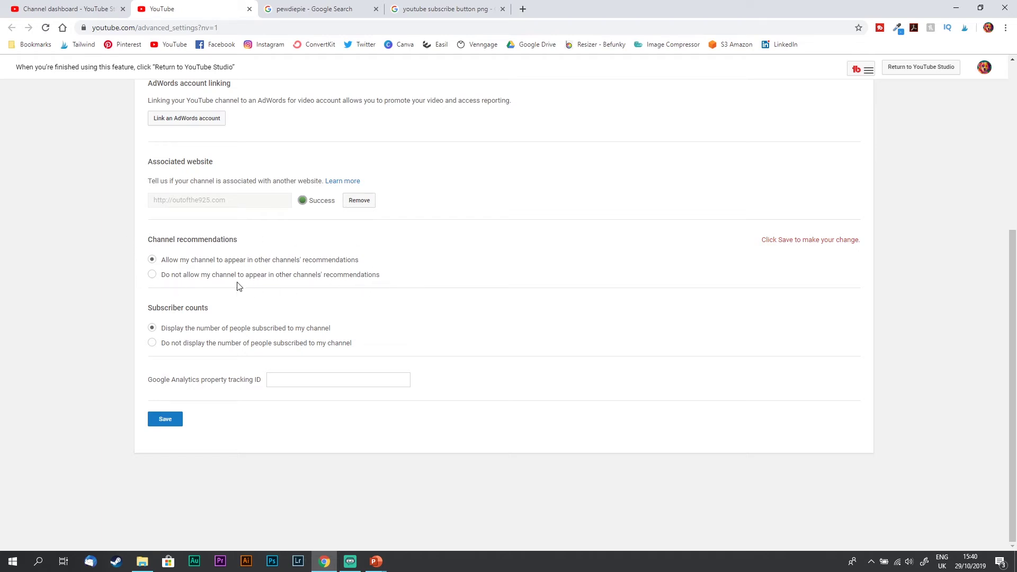
left_click(164, 419)
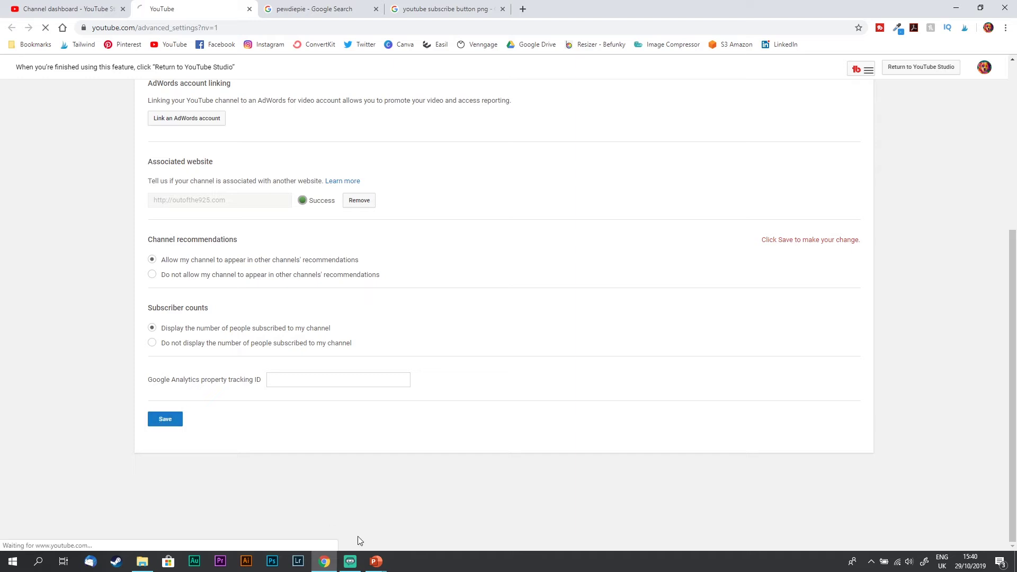
Switch to the PowerPoint slide show, advance to the About Page Keywords slide and reveal its first two bullets.
mouse_move(381, 569)
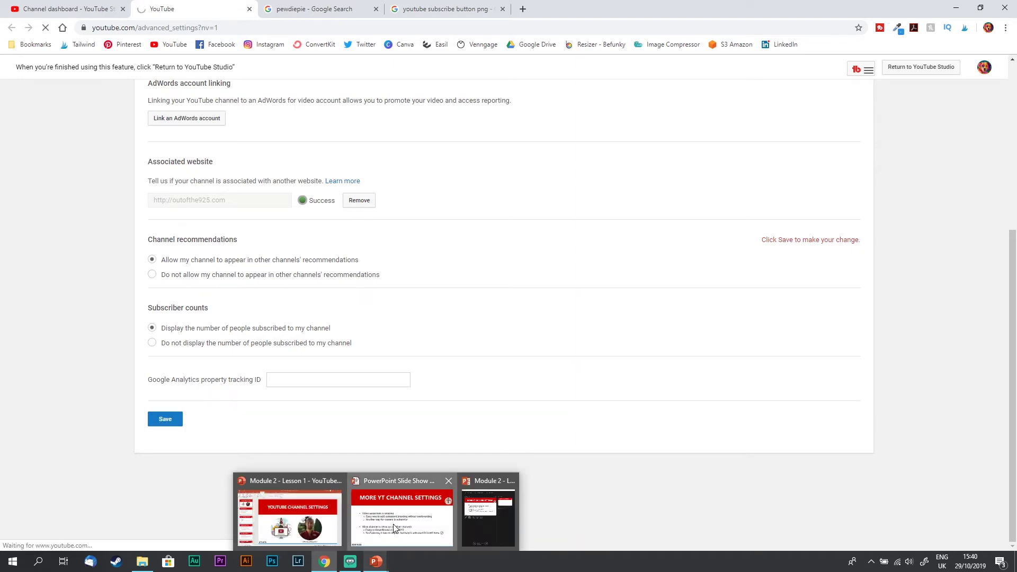
left_click(396, 524)
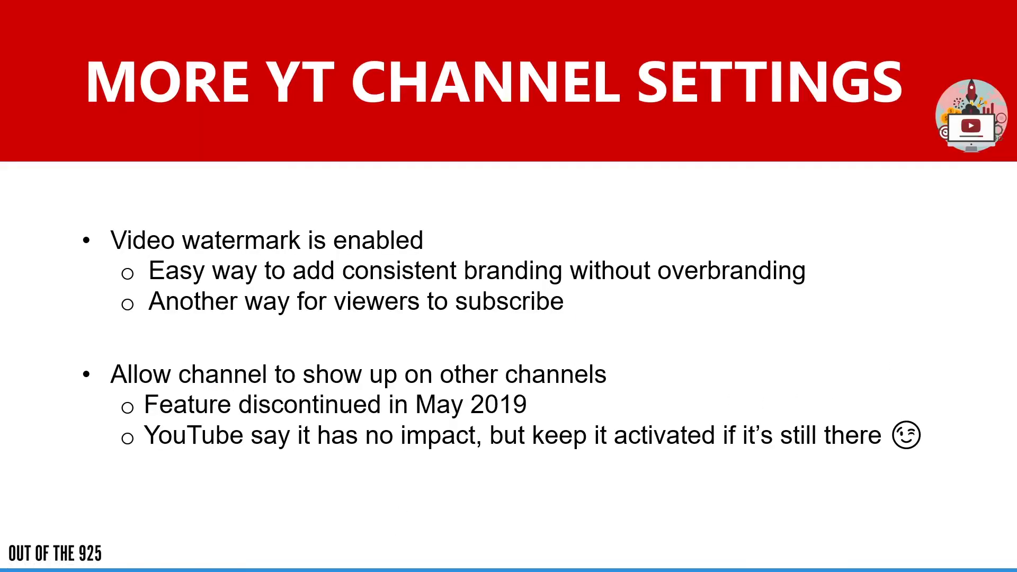
key("Right")
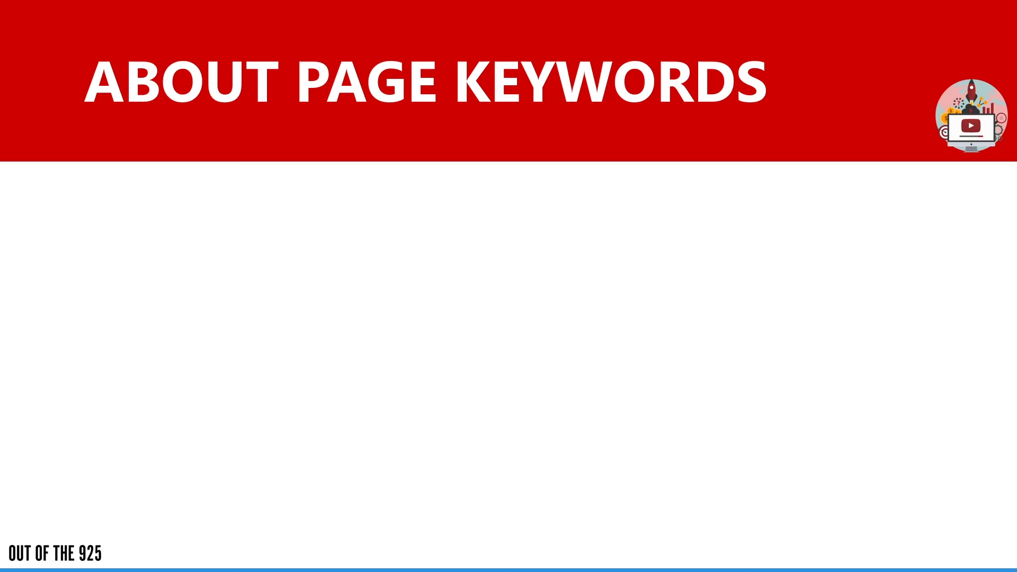
key("Right")
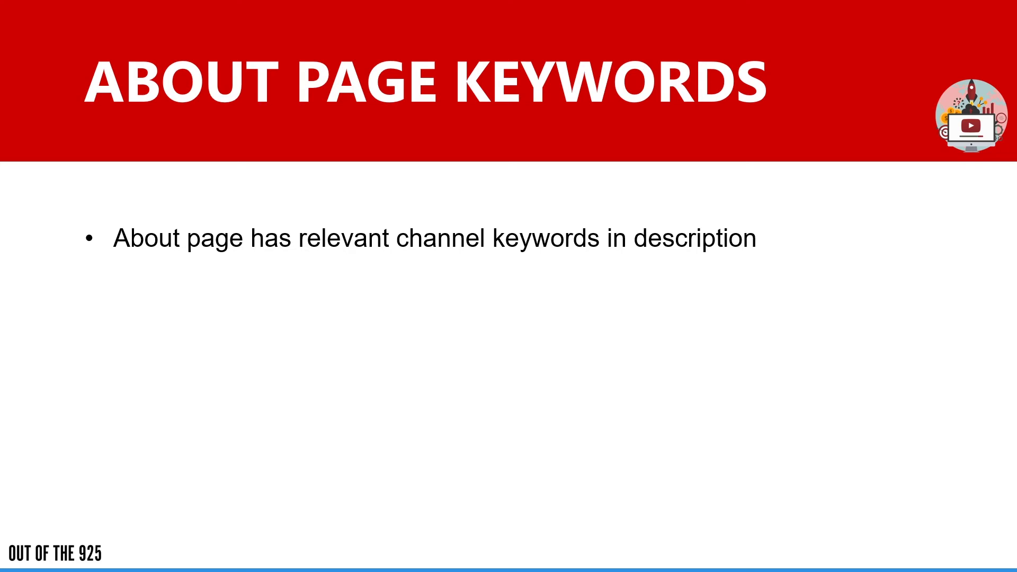
key("Right")
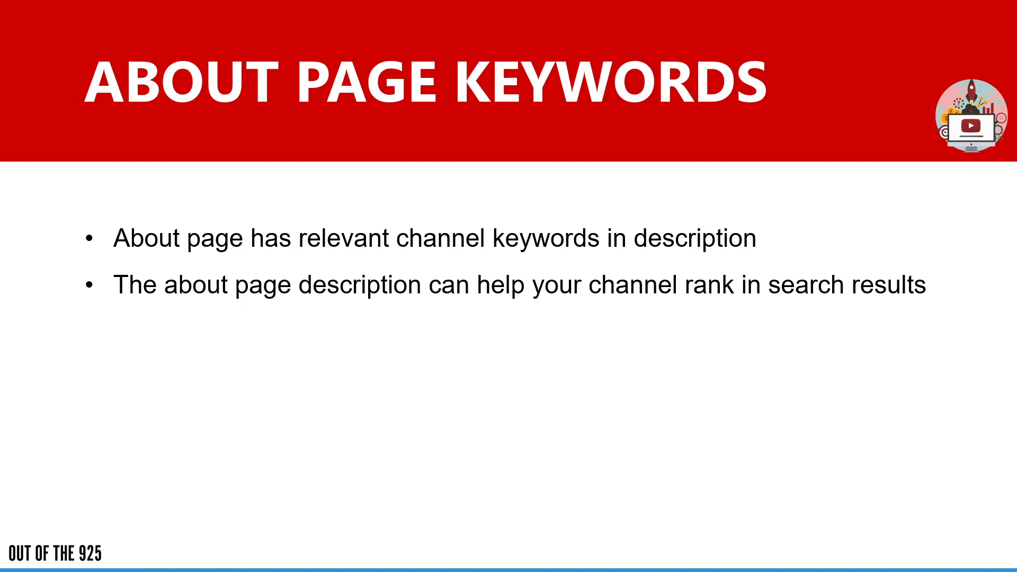
Switch back to Chrome, load the YouTube home page in the Studio tab and close all other tabs.
key("super+Tab")
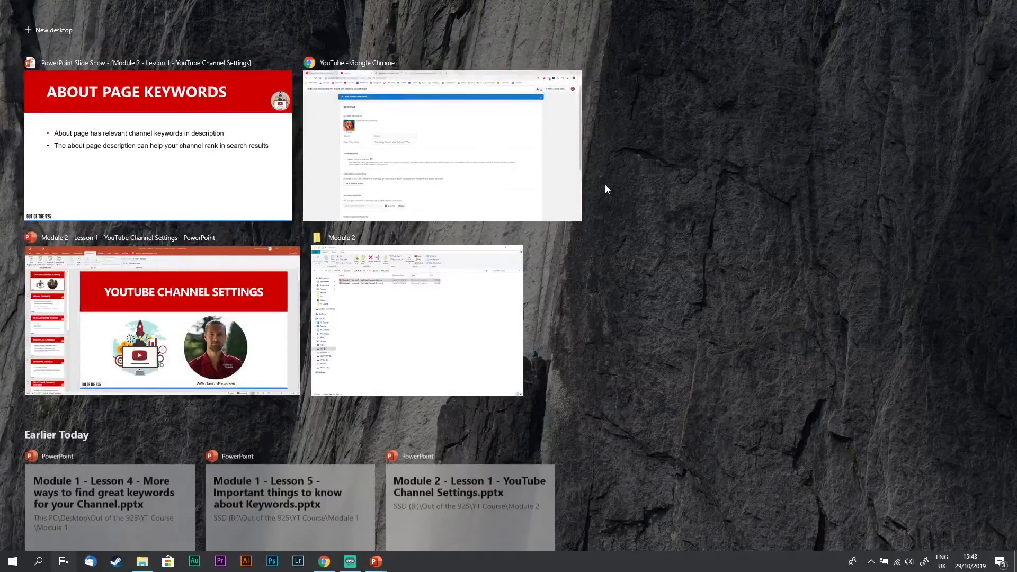
left_click(545, 158)
left_click(108, 13)
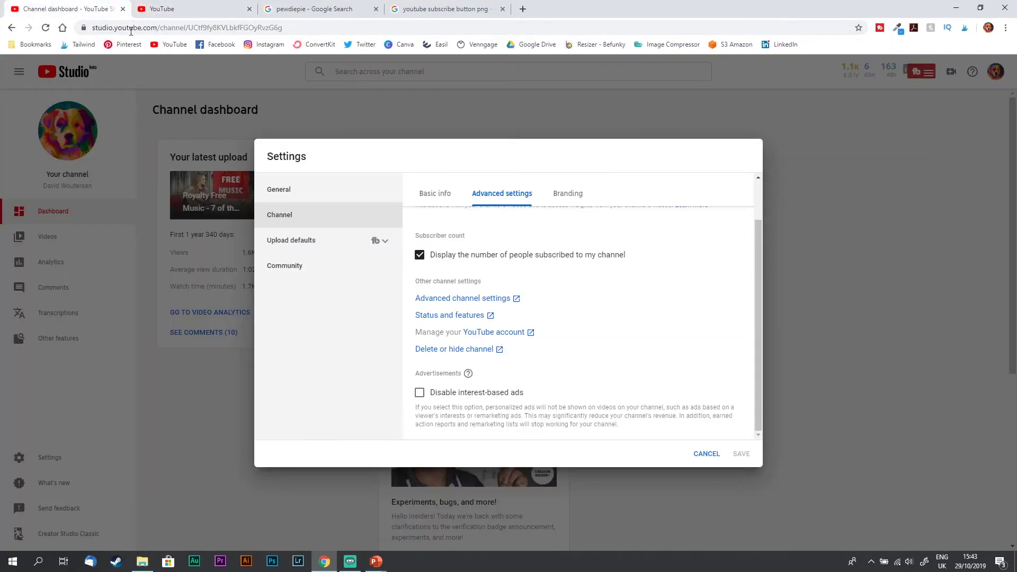
left_click(172, 45)
middle_click(186, 6)
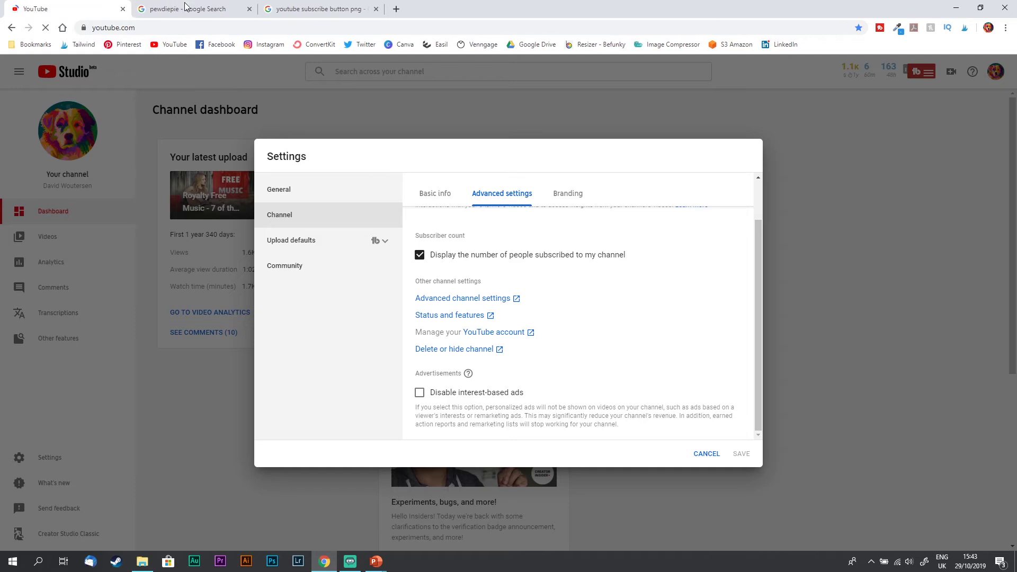
middle_click(185, 4)
middle_click(185, 5)
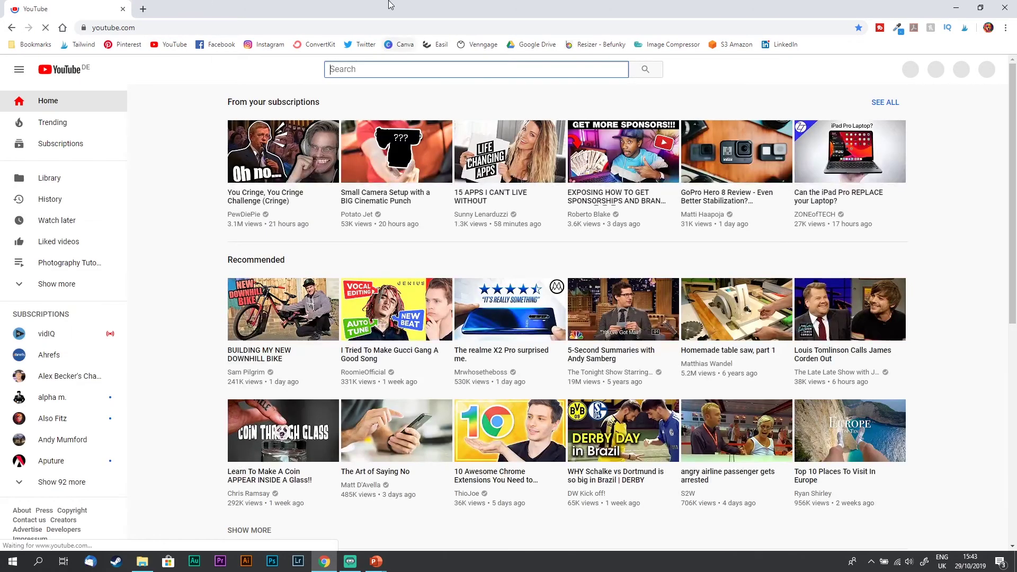
Search YouTube for "photography", look through the results and filter them to show only channels.
type("photo")
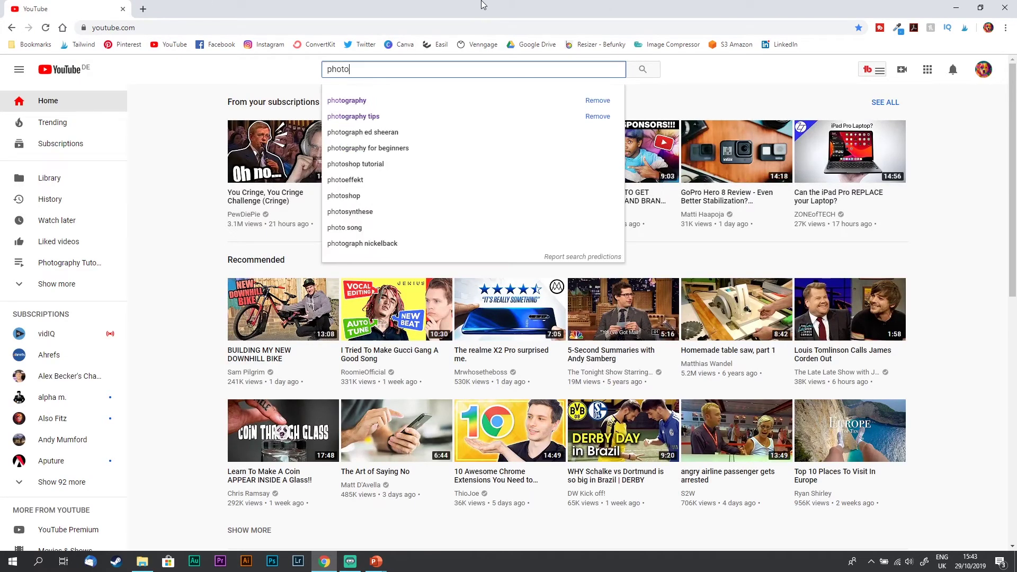
type("graphy")
key("Return")
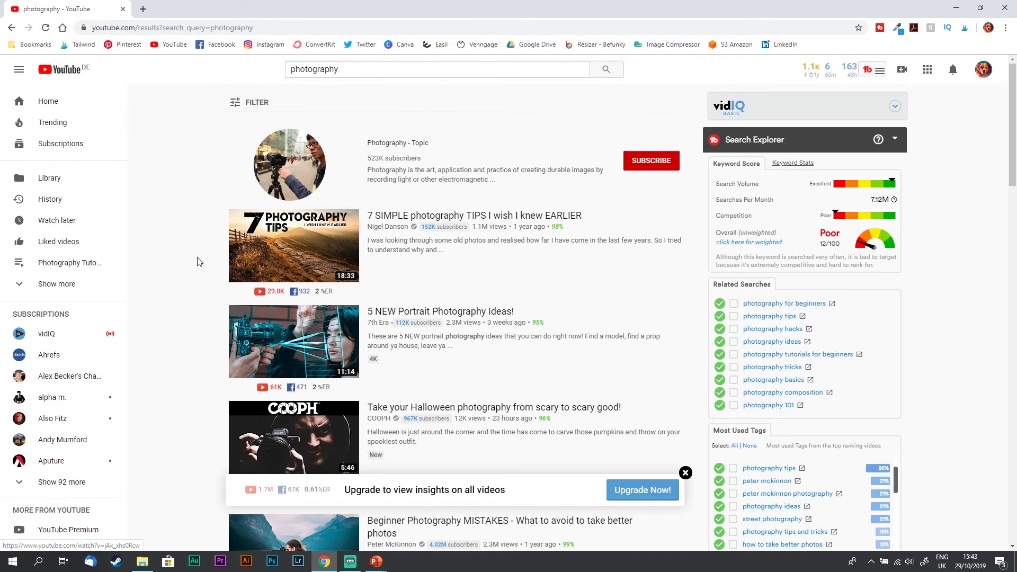
middle_click(162, 312)
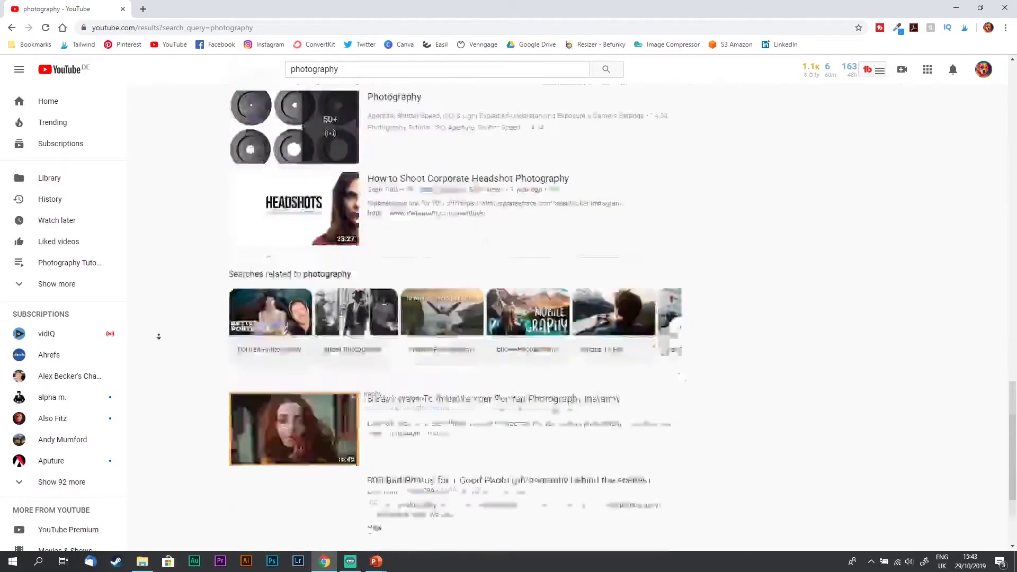
middle_click(181, 154)
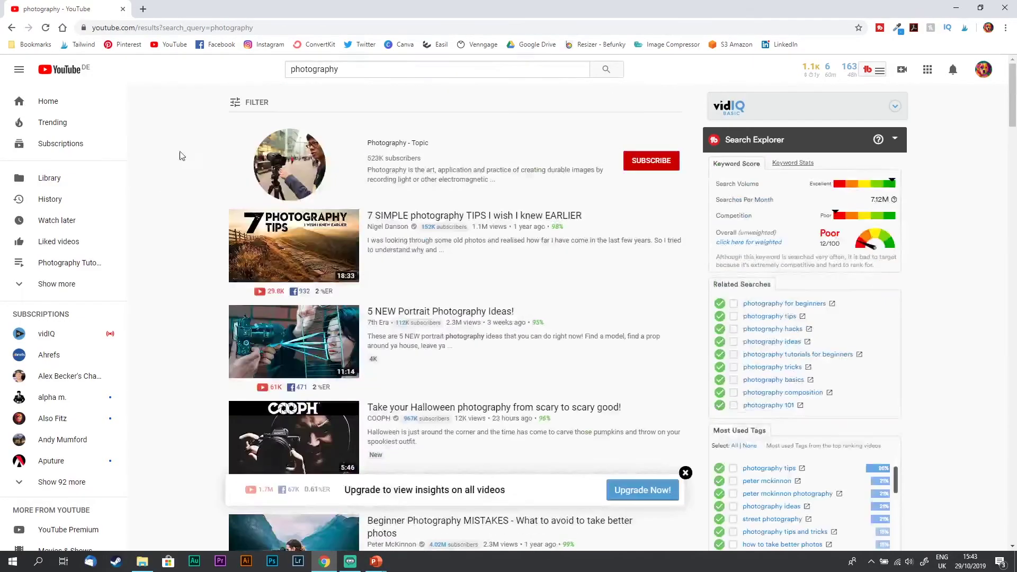
left_click(251, 105)
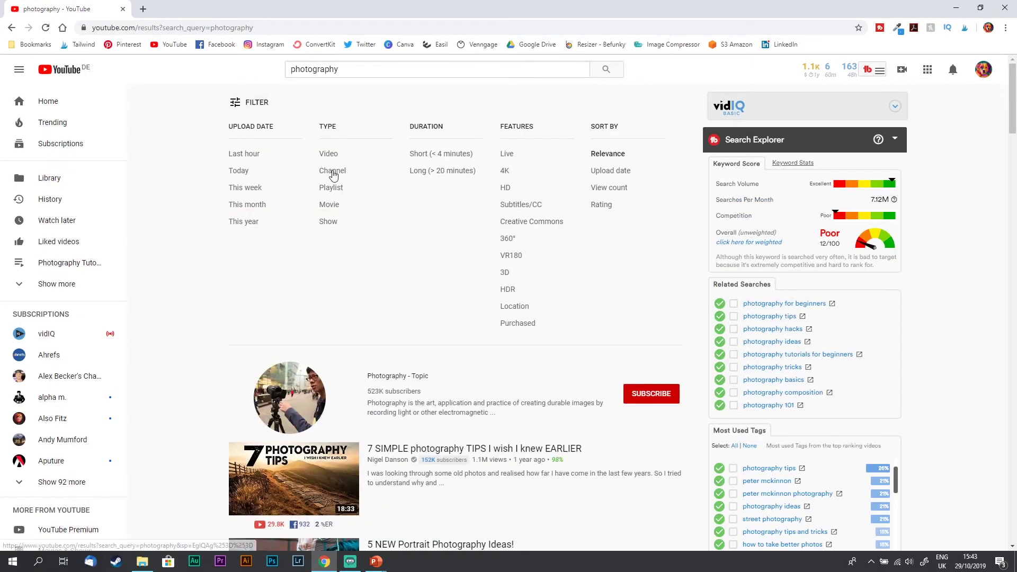
left_click(331, 170)
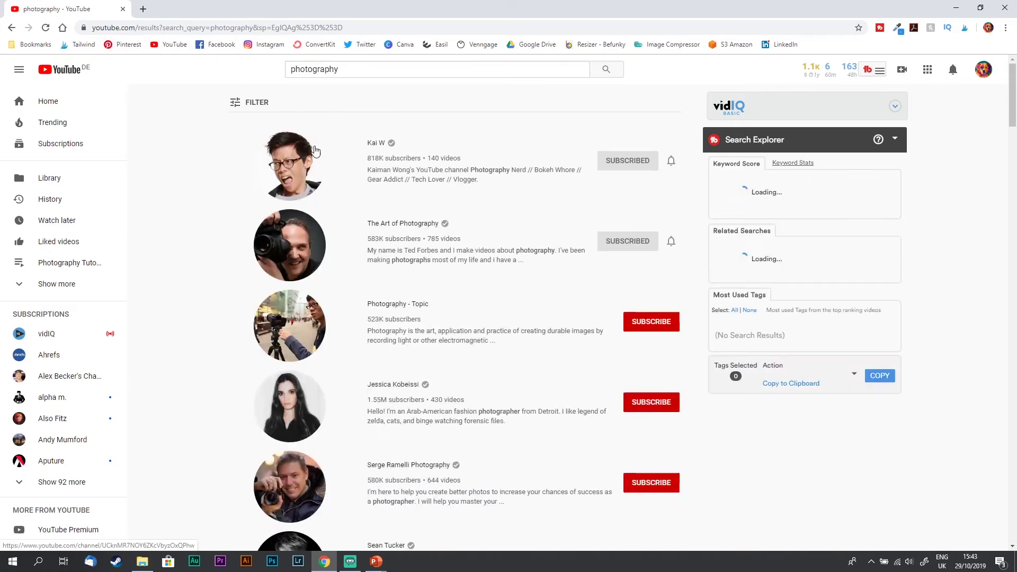
Examine the listed channels for the keyword photography in their names and descriptions.
middle_click(199, 204)
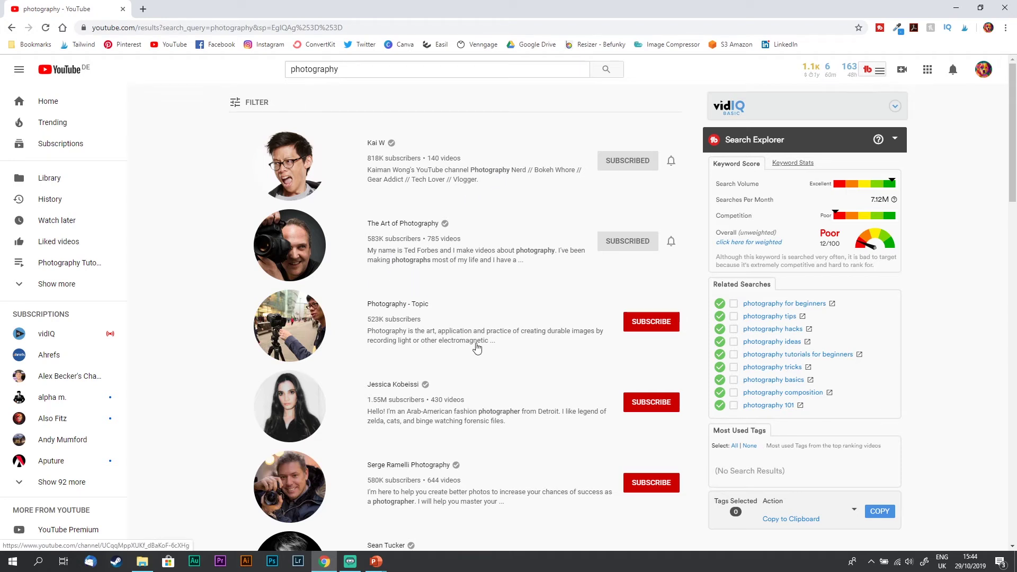
middle_click(465, 394)
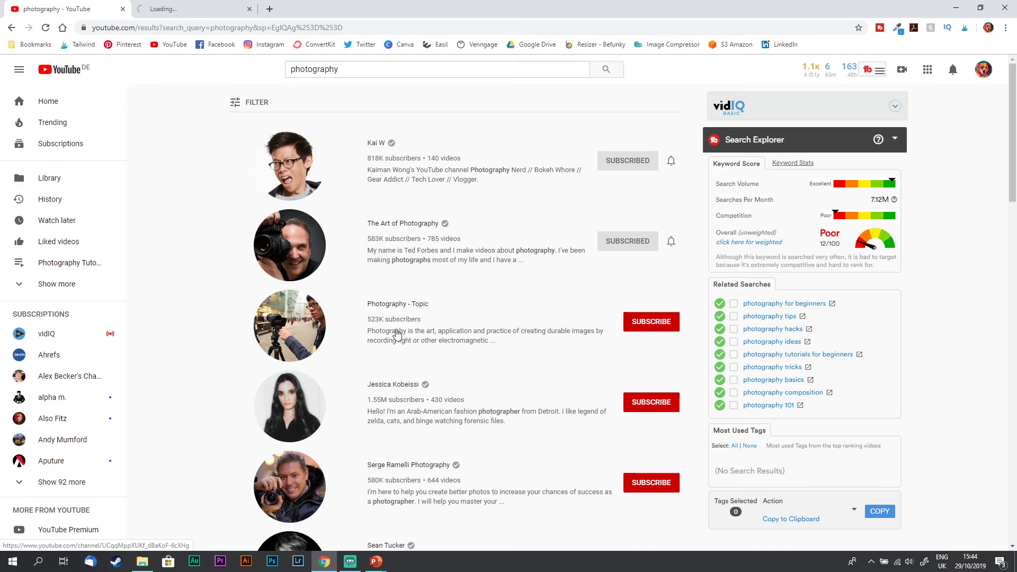
left_click(249, 9)
scroll(461, 263, "down", 3)
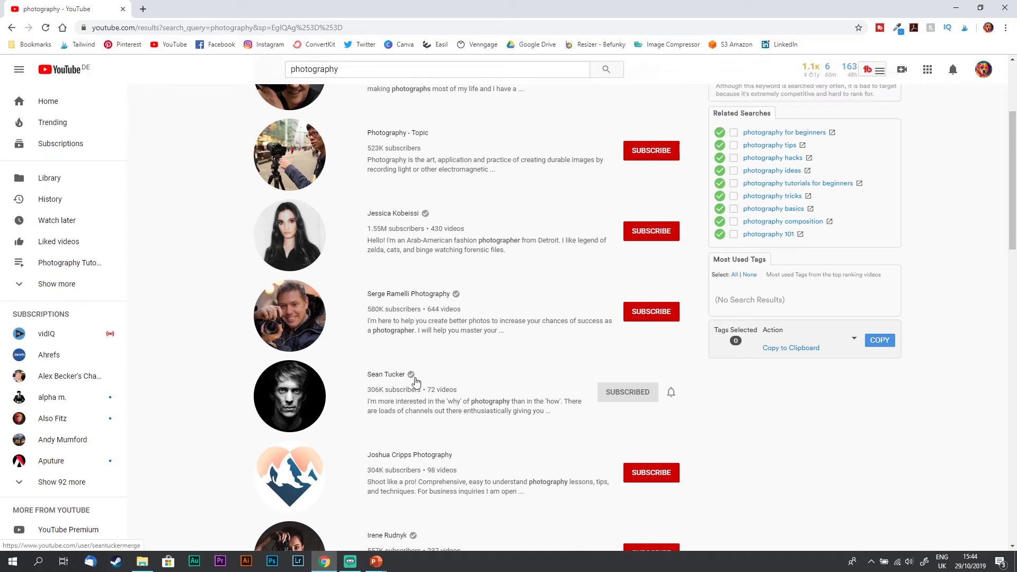
scroll(196, 201, "up", 3)
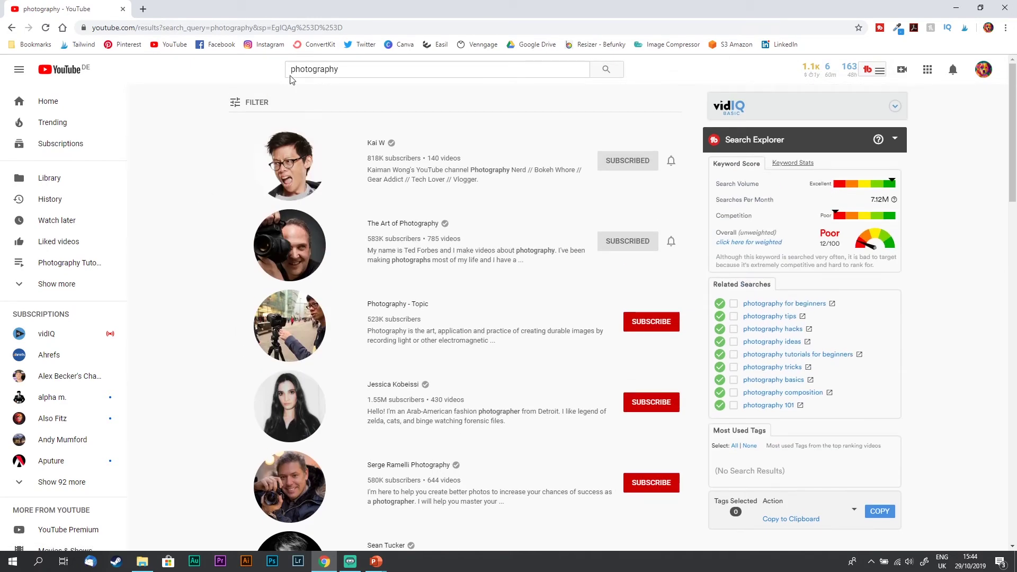
scroll(318, 74, "down", 1)
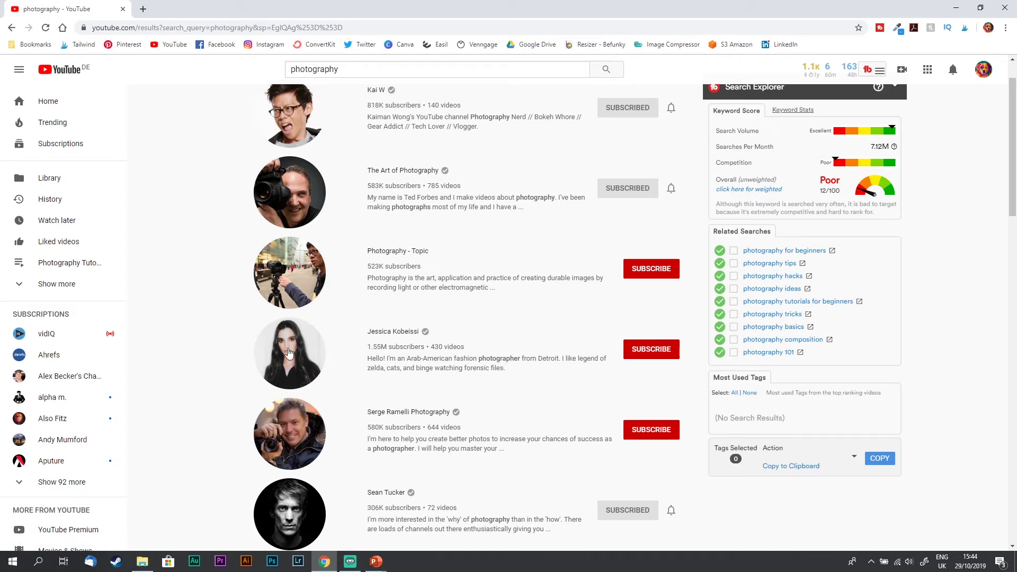
Look further down the channel results for more names and descriptions that use the word photography.
scroll(181, 313, "down", 3)
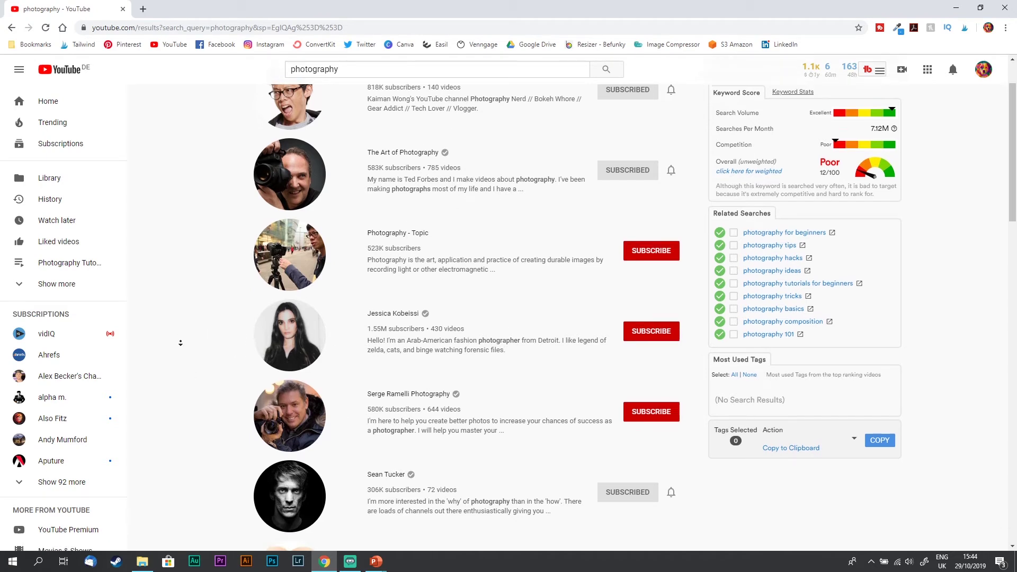
scroll(183, 342, "down", 1)
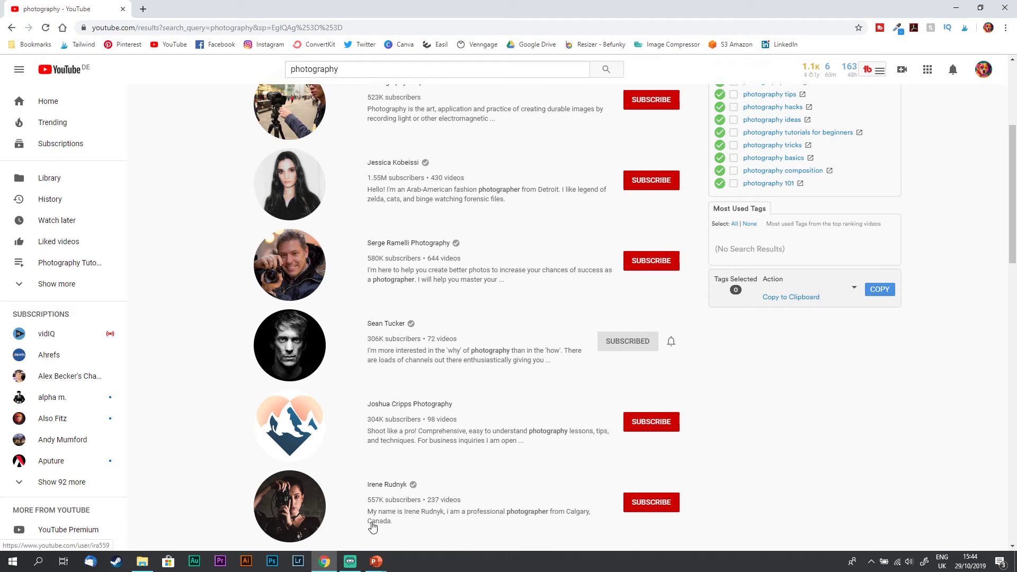
scroll(193, 356, "up", 1)
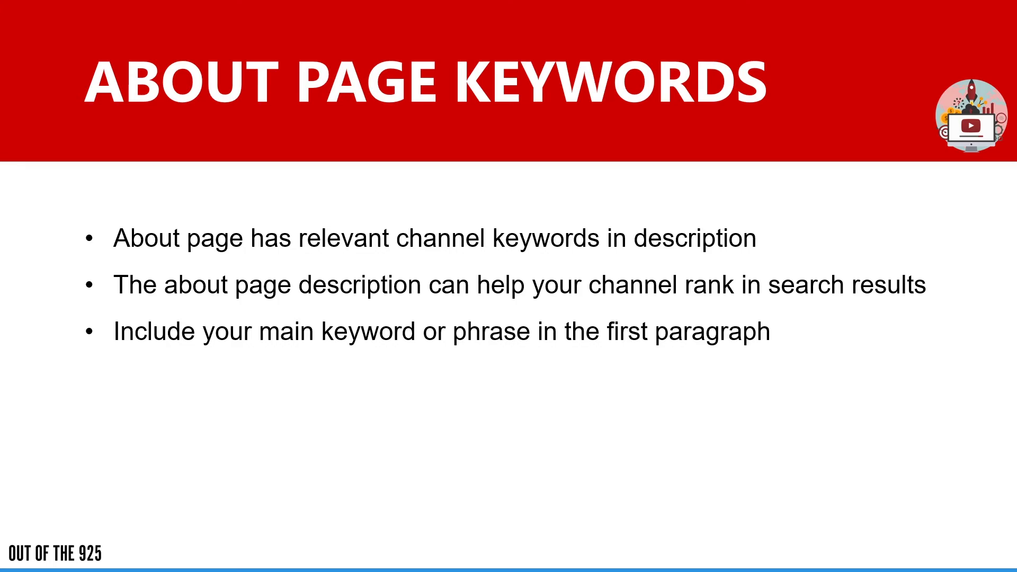
Switch from the slide show back to Chrome and search YouTube for "landscape photography".
key("super+Tab")
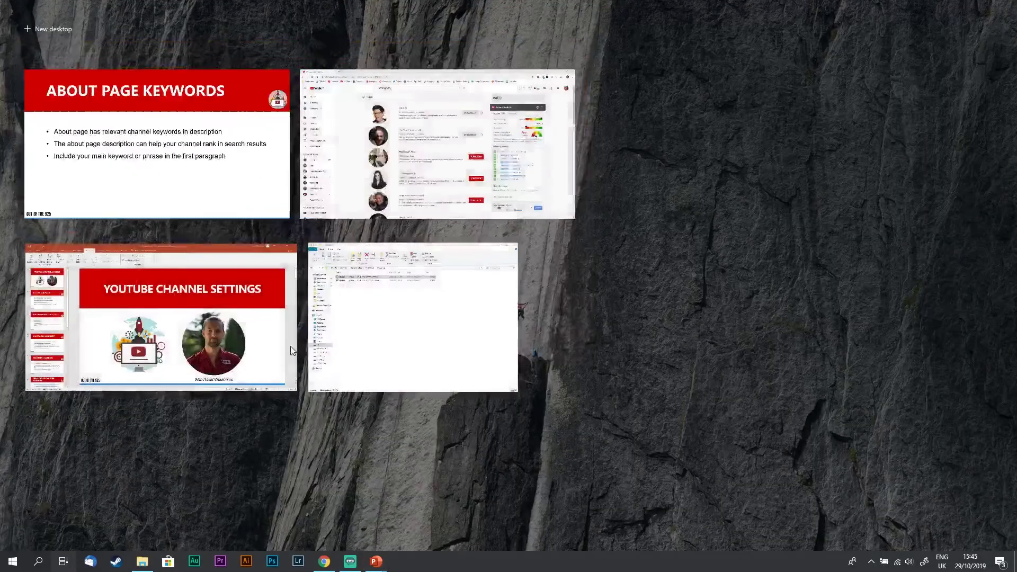
left_click(348, 82)
left_click(296, 68)
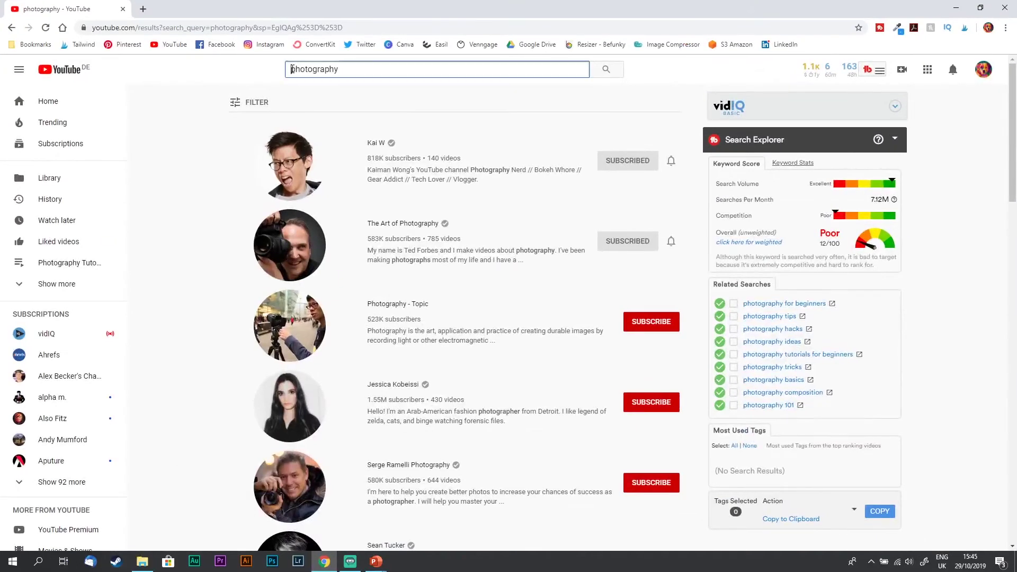
type("landsc")
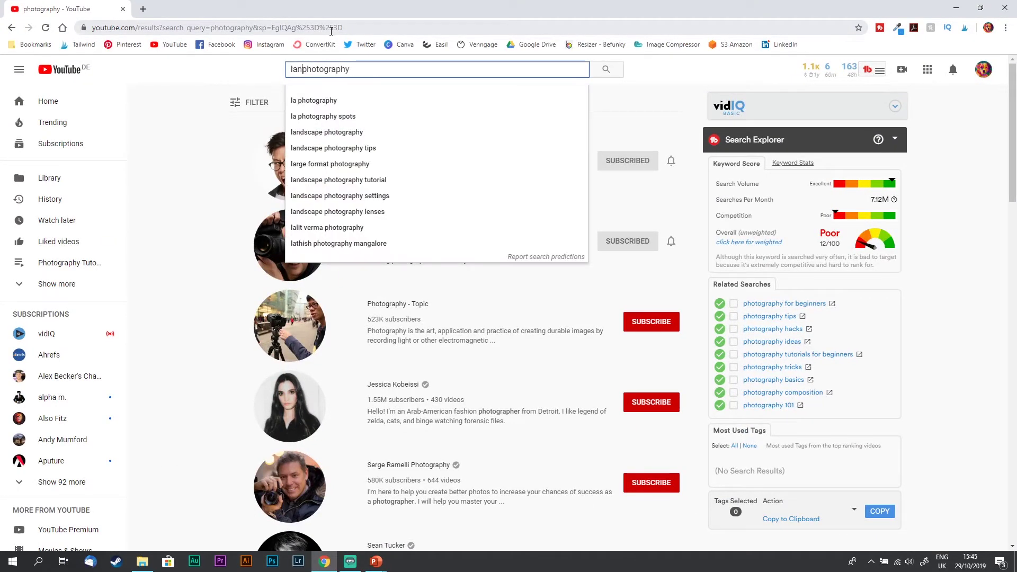
type("ape")
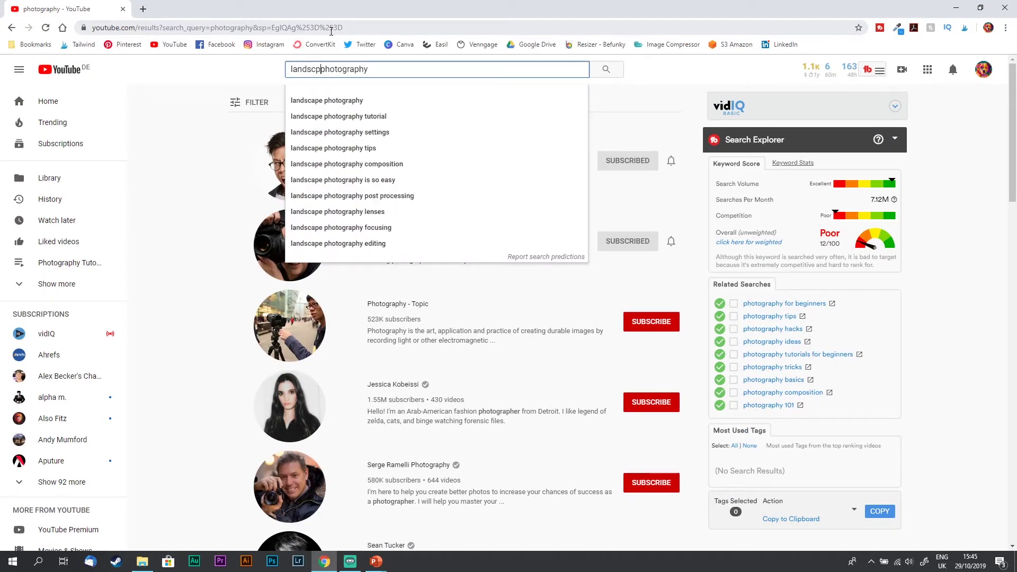
key("Return")
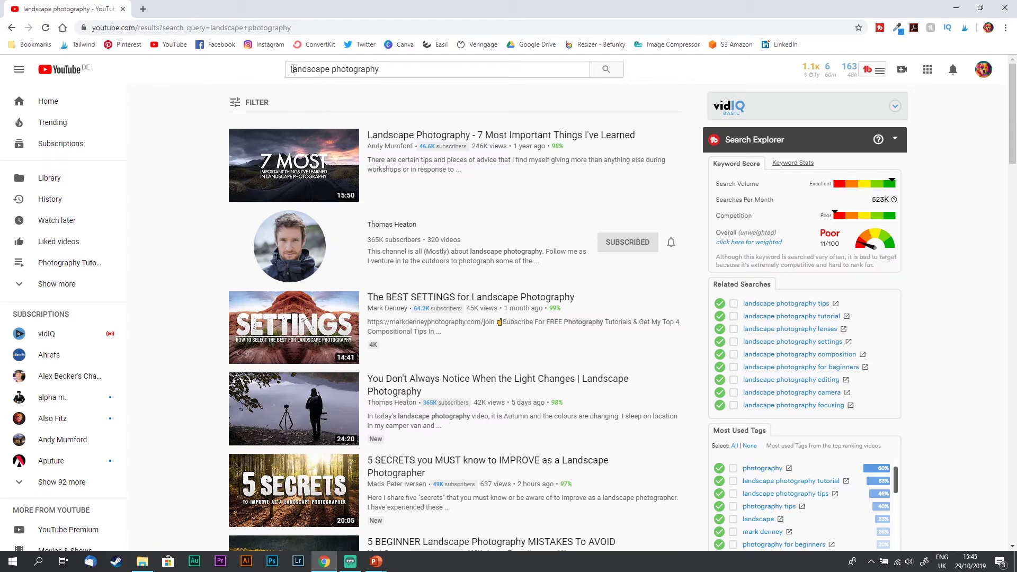
Check the available search filters without applying one, and look through the results for channels whose descriptions mention landscape photography.
left_click(249, 102)
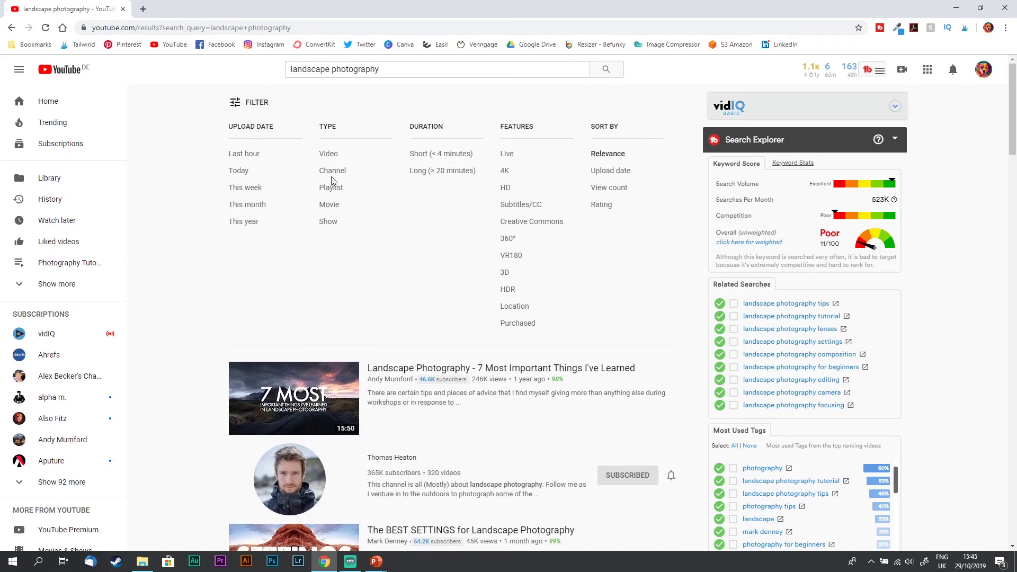
left_click(250, 105)
scroll(235, 417, "down", 5)
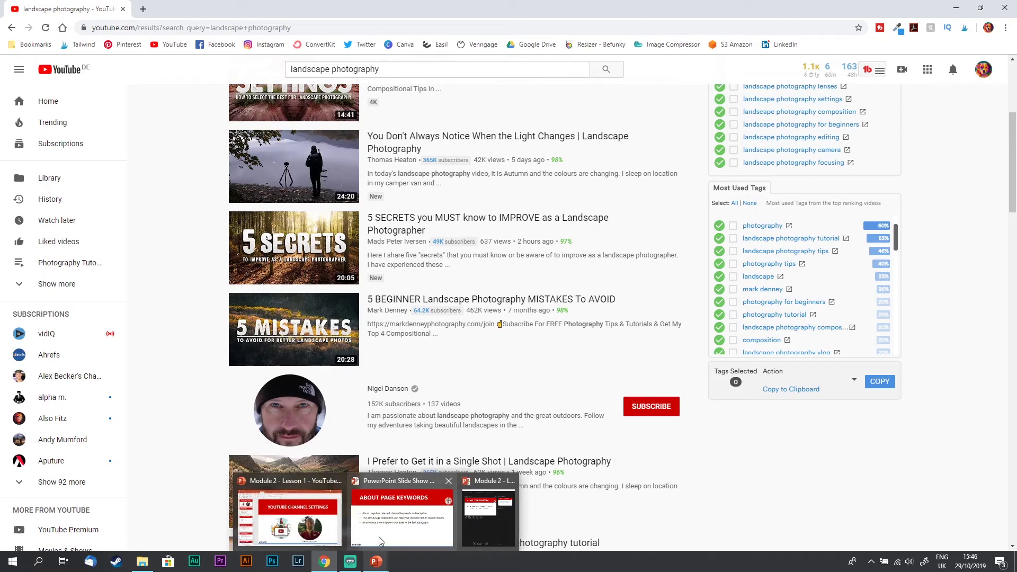
Switch to the PowerPoint slide show and reveal the bullets on the first 125 characters, repeating the main keyword 2-4 times, and long-tail and LSI keywords.
left_click(380, 536)
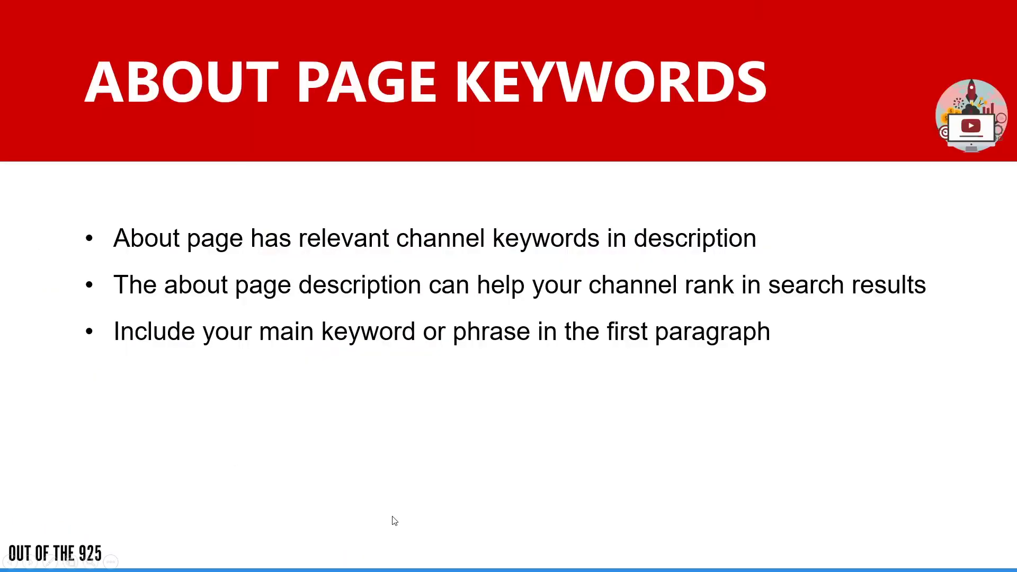
left_click(975, 394)
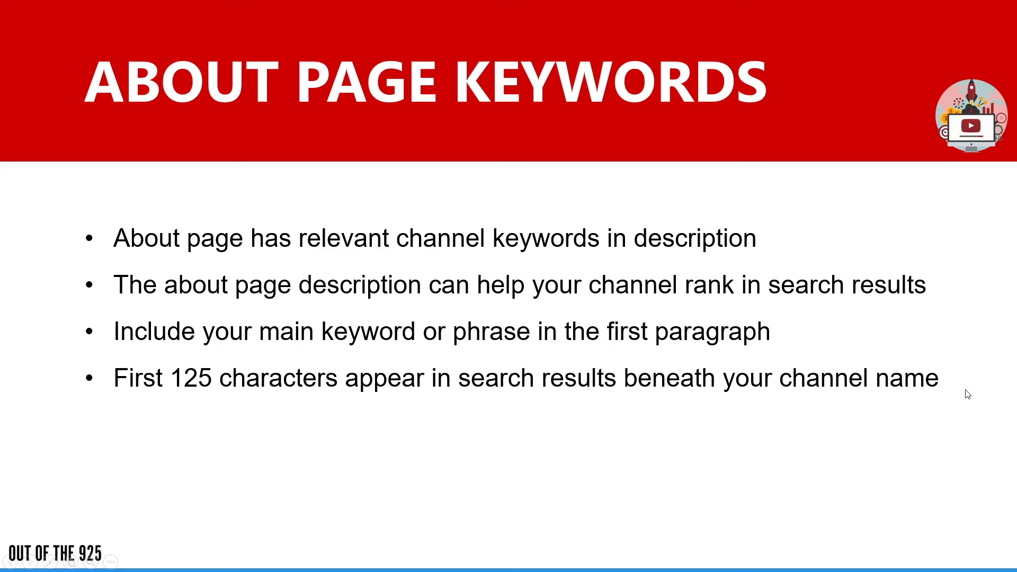
left_click(972, 346)
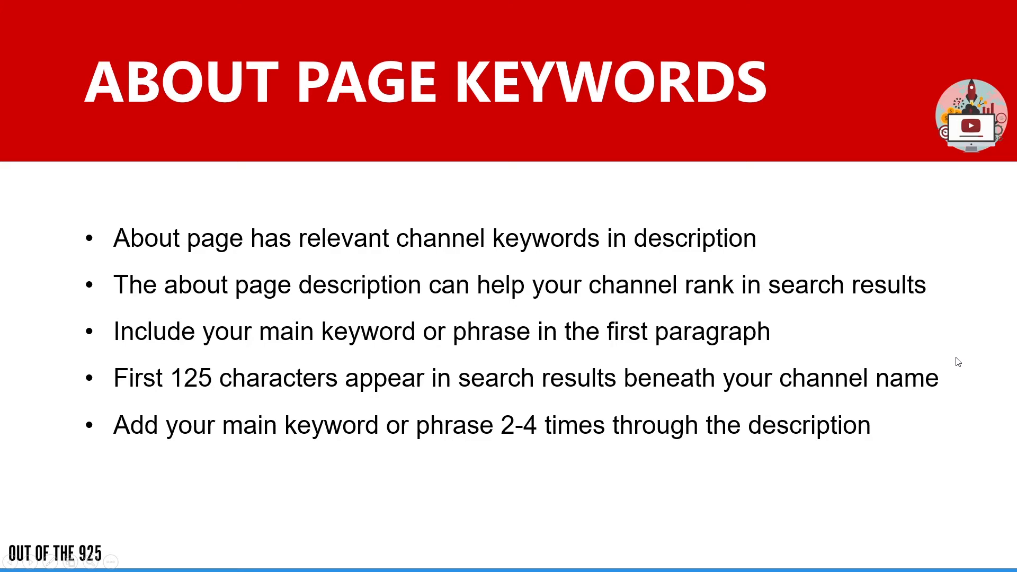
left_click(957, 357)
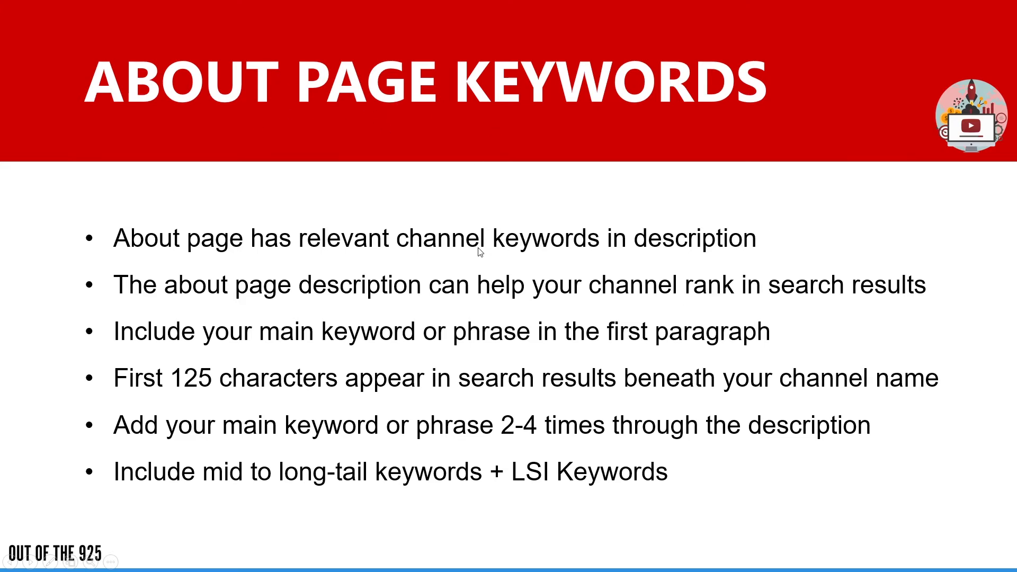
Switch back to Chrome and open the About page of your own YouTube channel.
key("super+Tab")
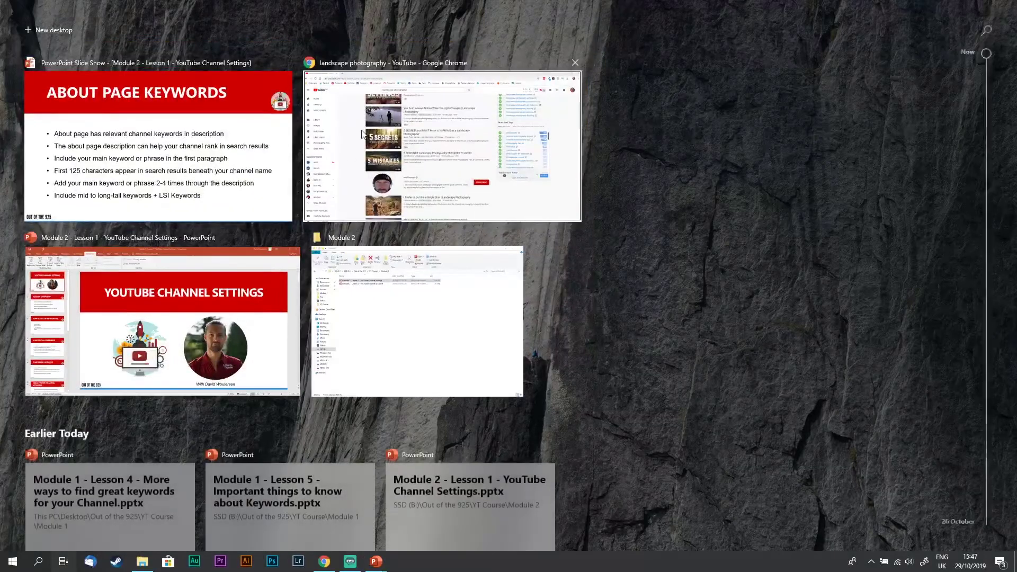
left_click(425, 139)
left_click(983, 69)
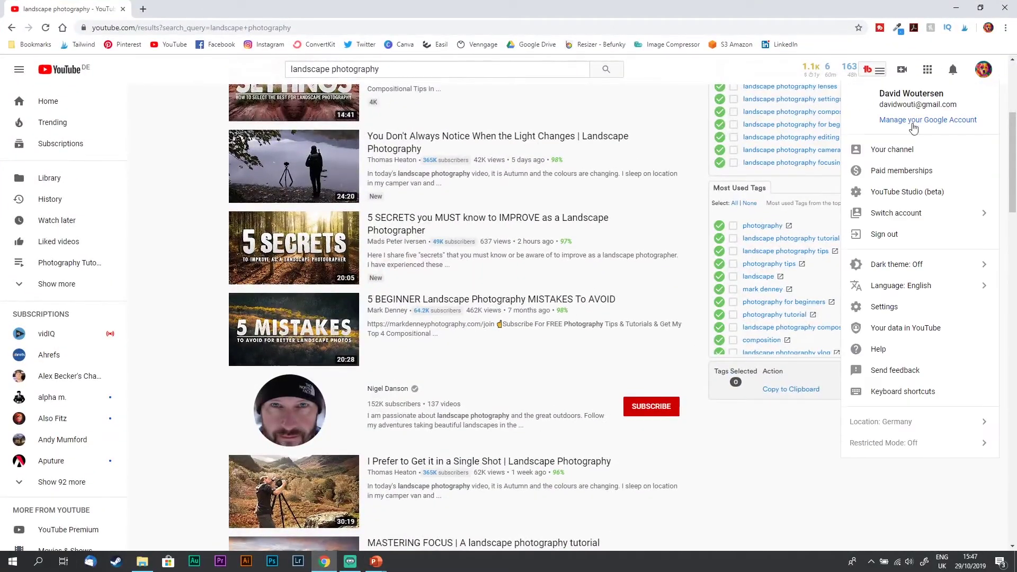
left_click(888, 158)
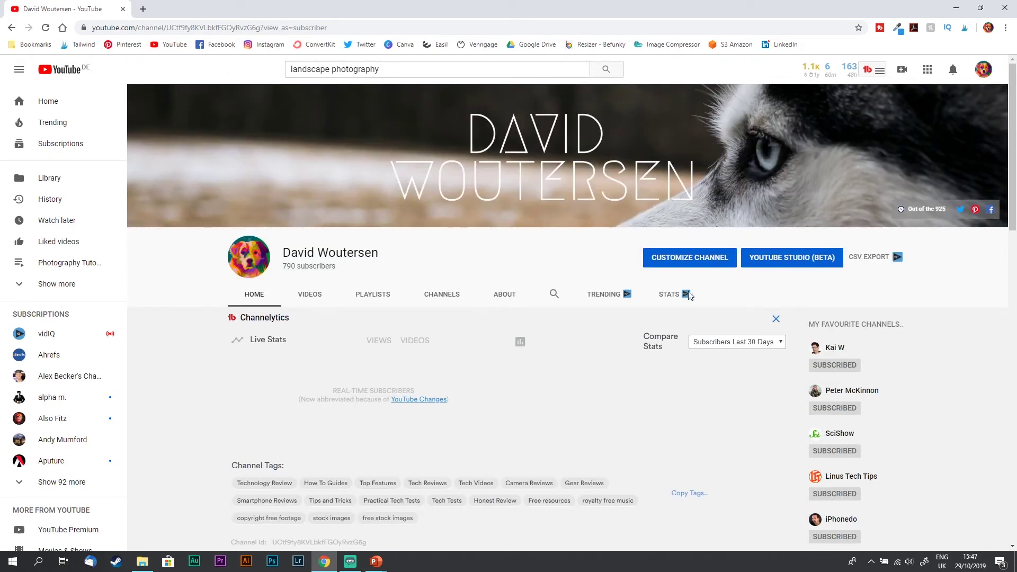
left_click(510, 296)
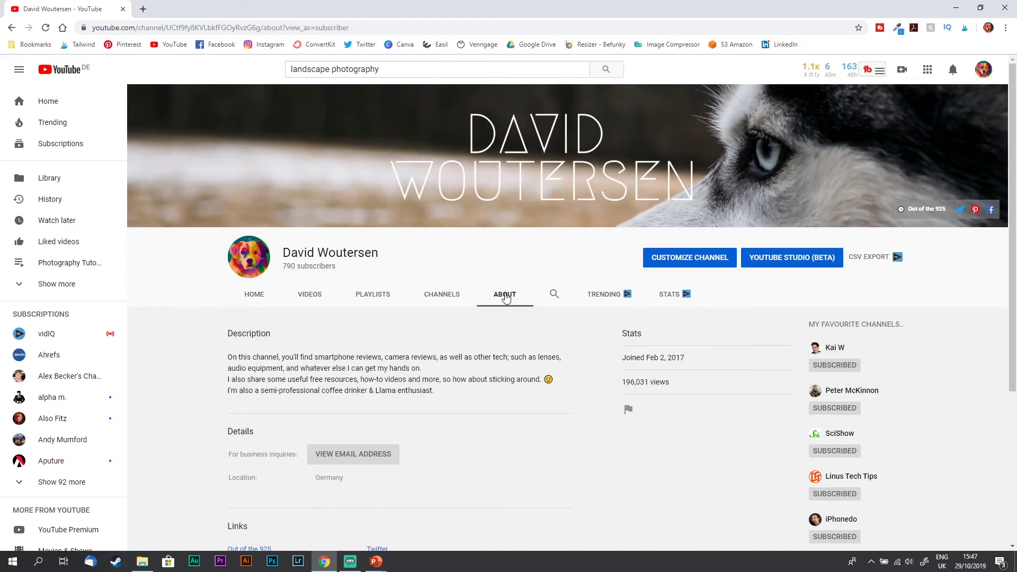
Enter channel customization, open the channel description for editing, review its opening line and finish editing with the text unchanged.
left_click(687, 262)
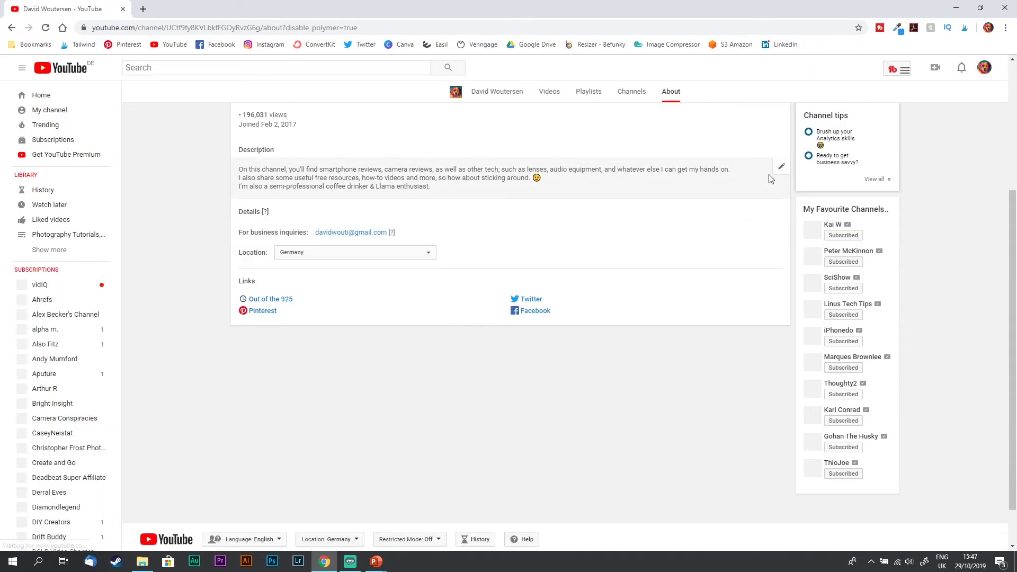
left_click(781, 169)
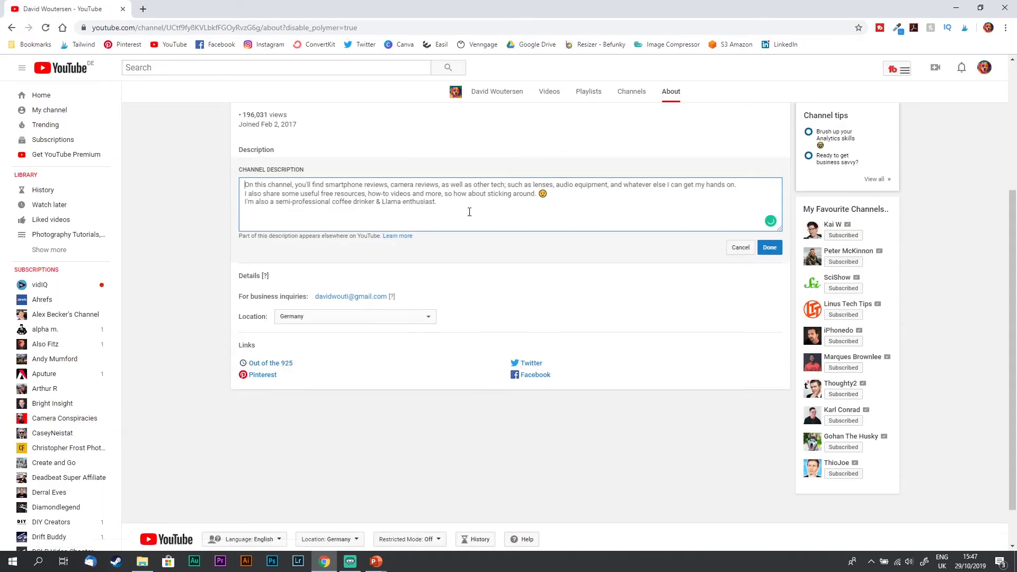
left_click_drag(244, 187, 440, 182)
left_click(298, 187)
left_click(440, 182)
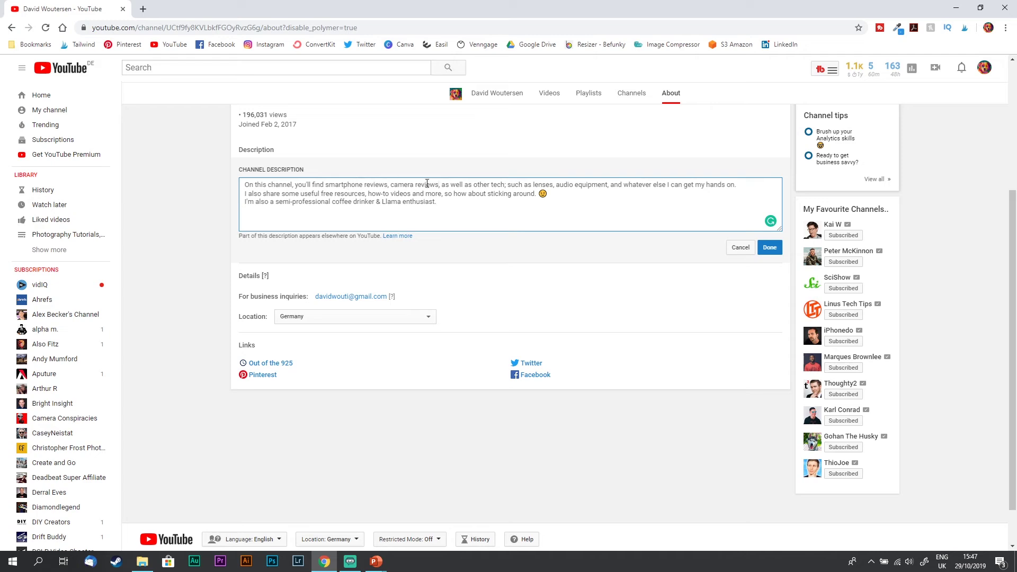
left_click(770, 248)
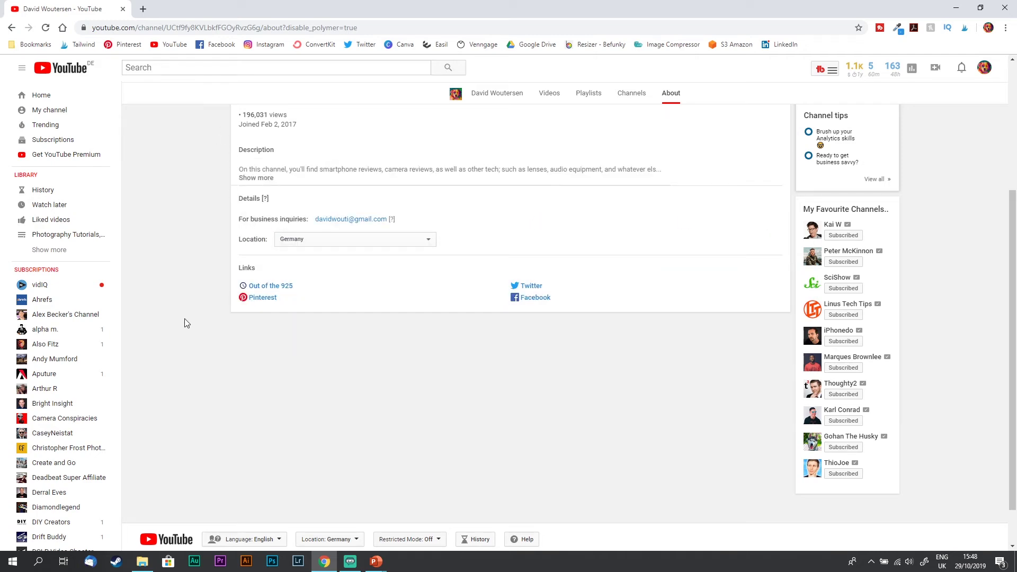
Search YouTube for "nigel danson".
scroll(184, 323, "up", 3)
left_click(255, 67)
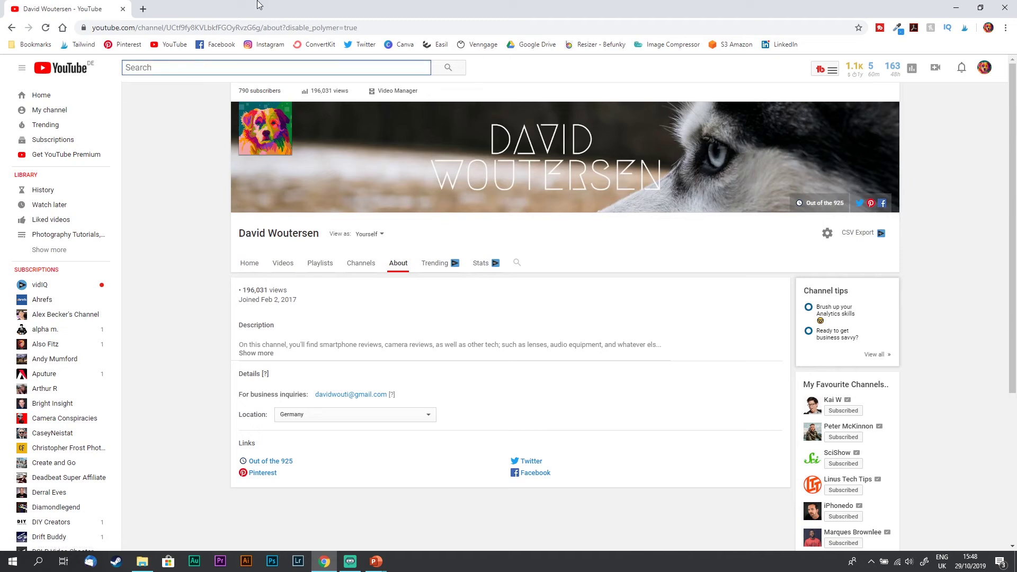
type("nigel danco")
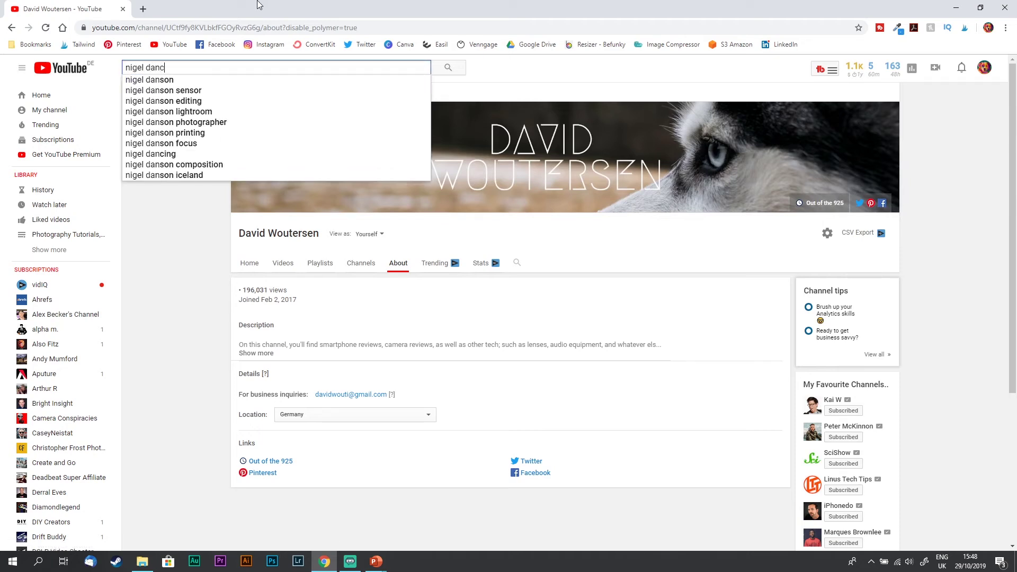
key("BackSpace")
key("BackSpace")
type("son")
key("Return")
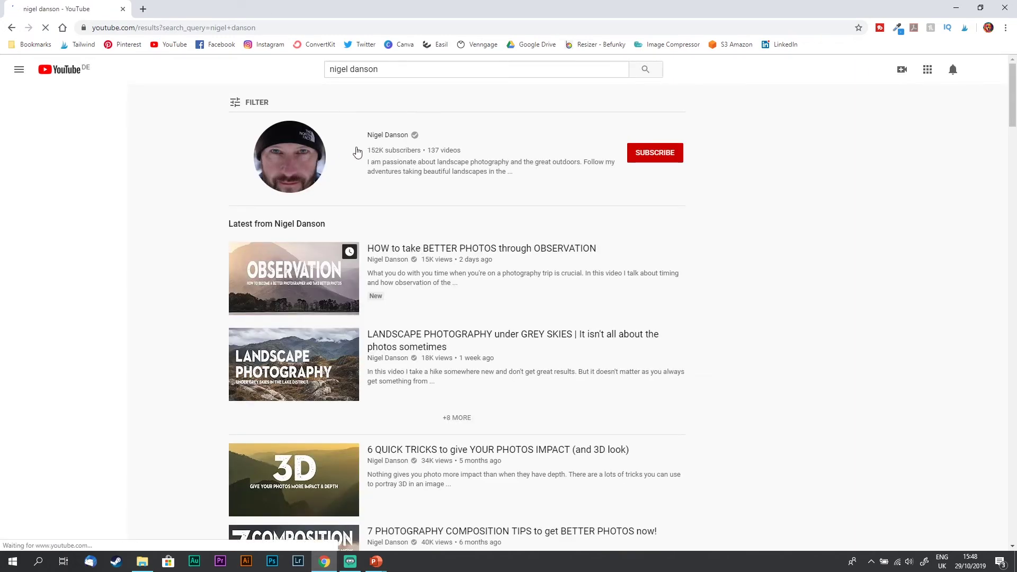
Open the Nigel Danson channel's About page and examine the keywords in its description, its links and its featured channels.
left_click(375, 136)
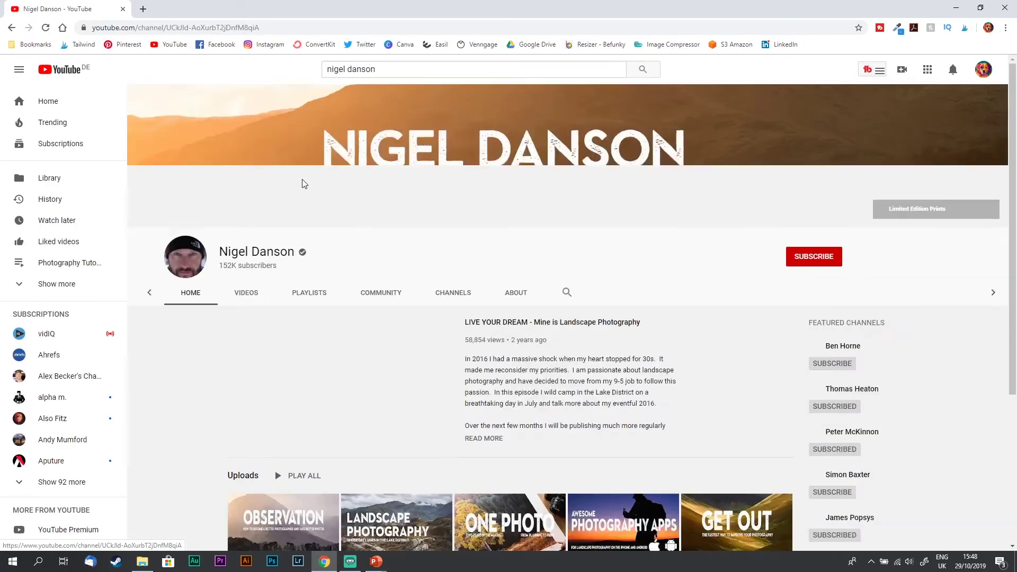
left_click(569, 296)
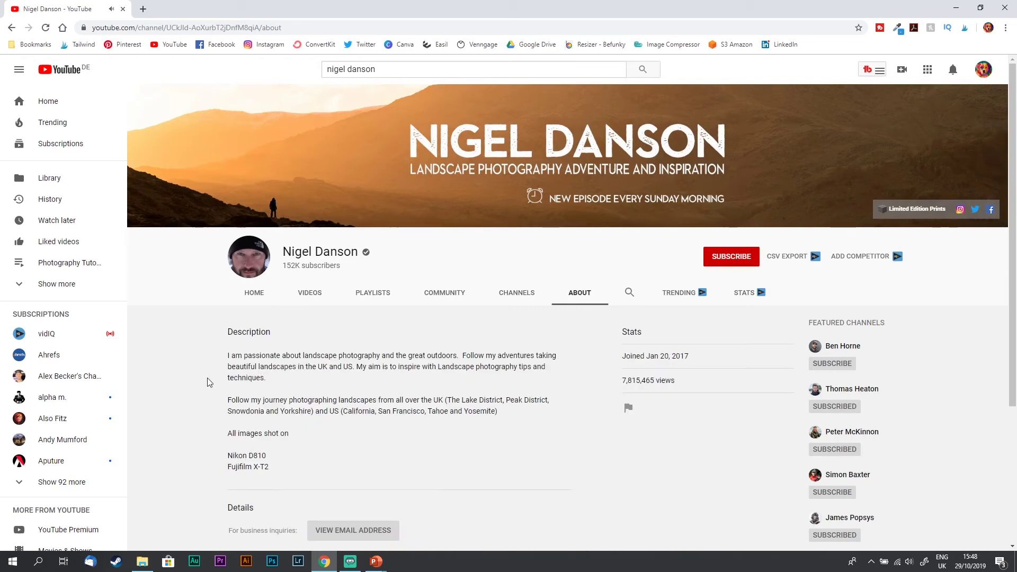
scroll(196, 390, "down", 1)
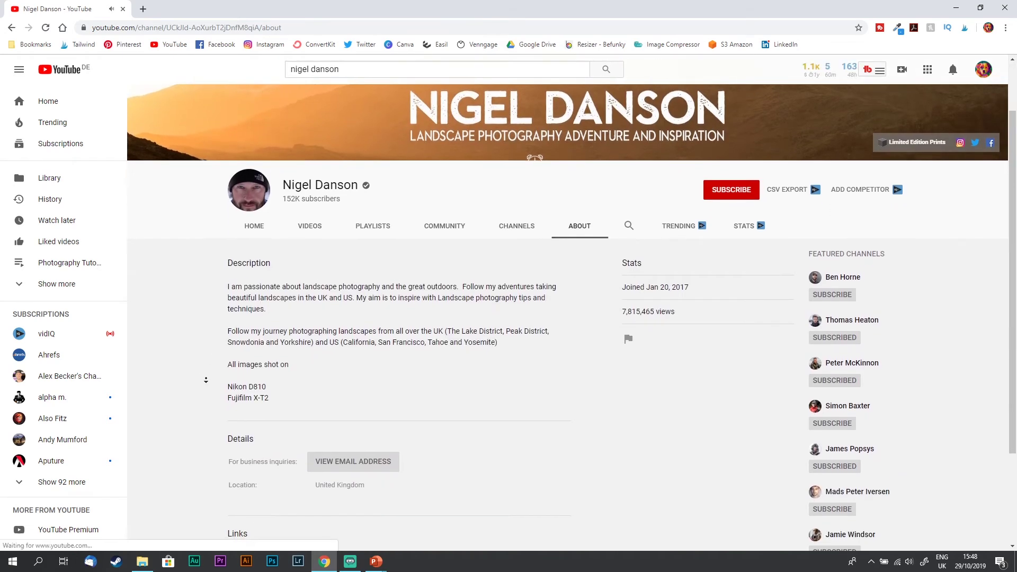
scroll(203, 382, "down", 2)
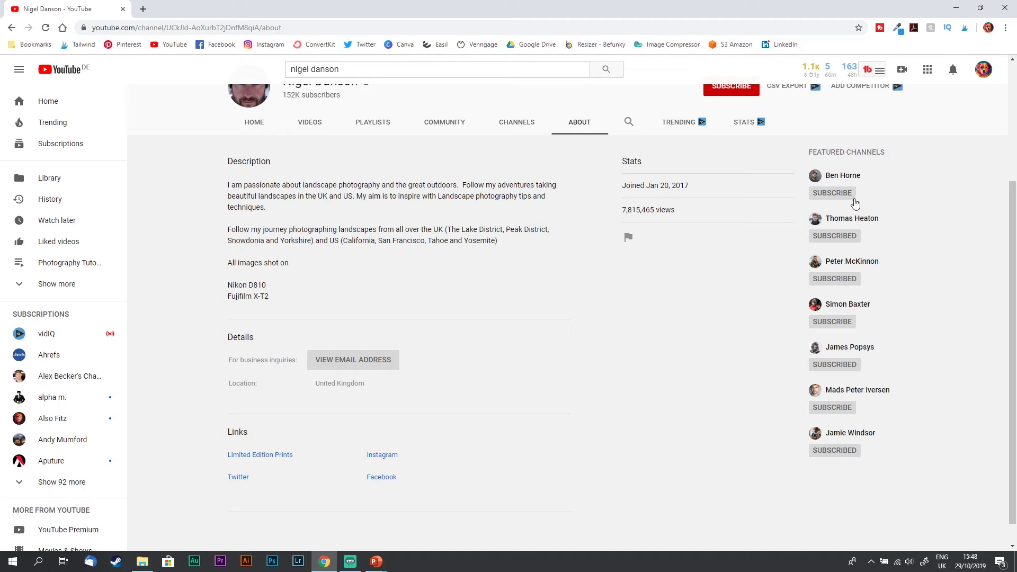
scroll(696, 280, "up", 3)
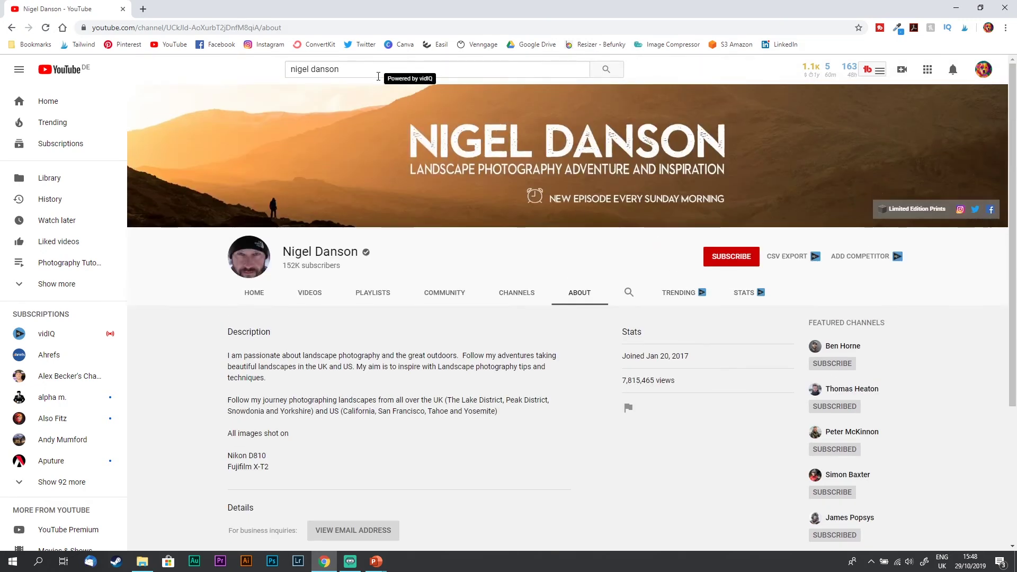
Search YouTube for "art of photography".
triple_click(376, 69)
type("art")
type(" of")
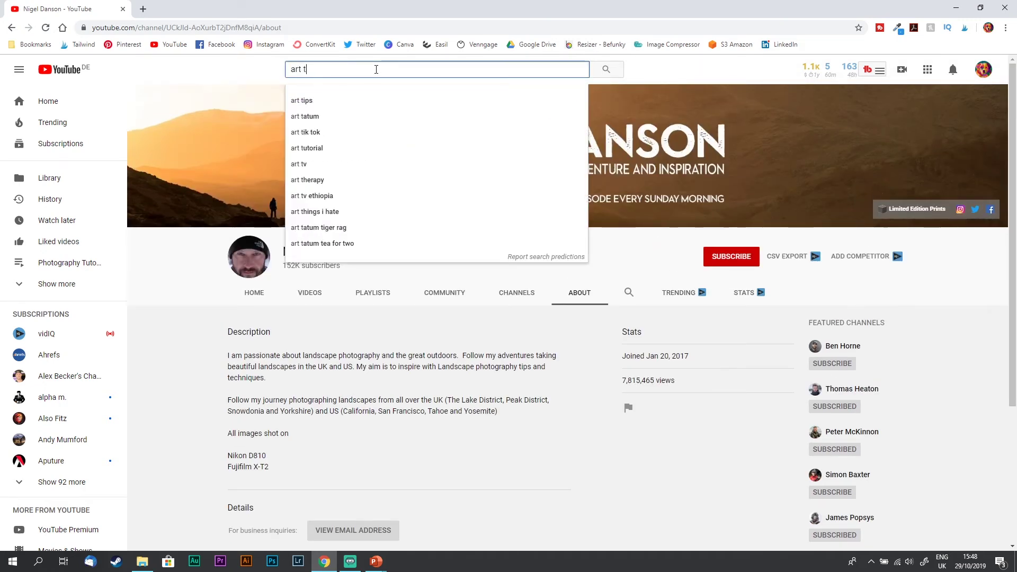
key("Down")
key("Return")
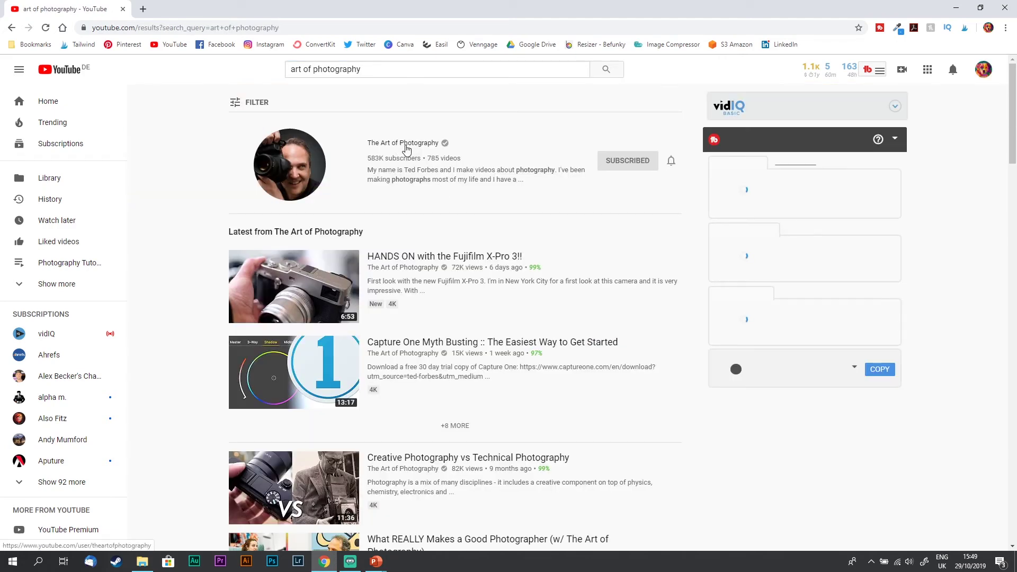
Open The Art of Photography channel's About page and examine how its description uses photography keywords.
left_click(406, 150)
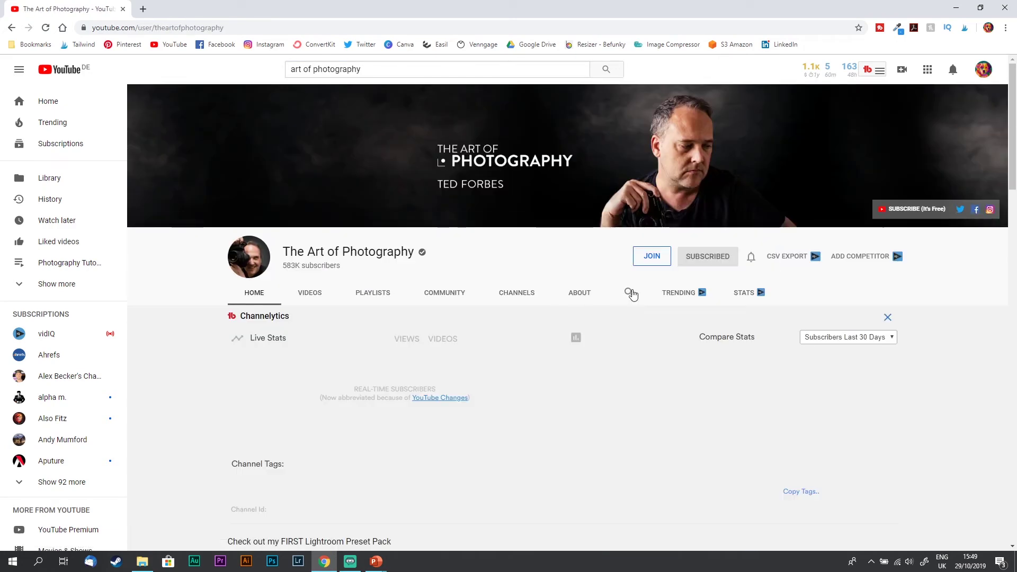
left_click(579, 293)
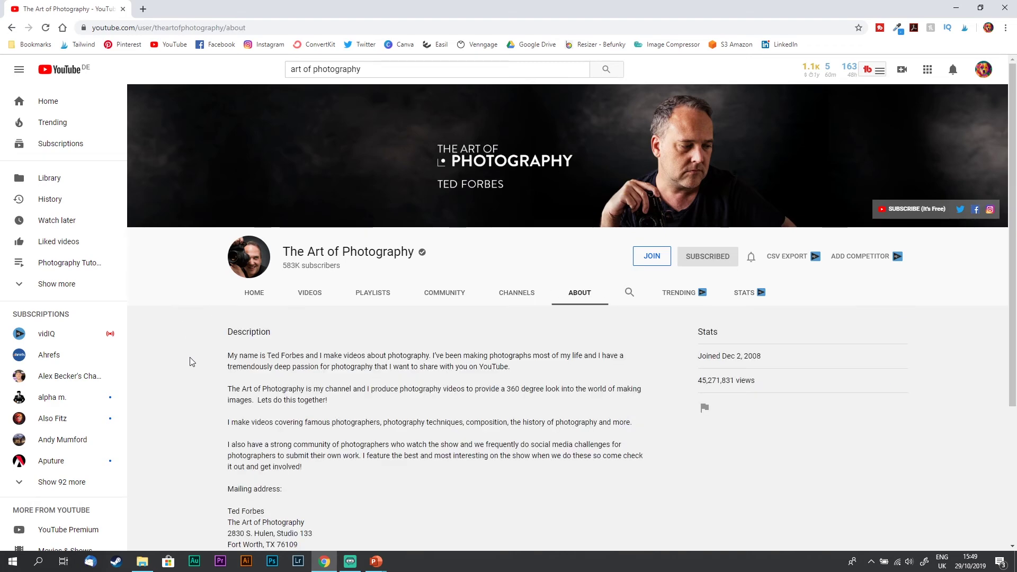
scroll(182, 411, "down", 2)
scroll(183, 411, "down", 2)
scroll(189, 365, "up", 1)
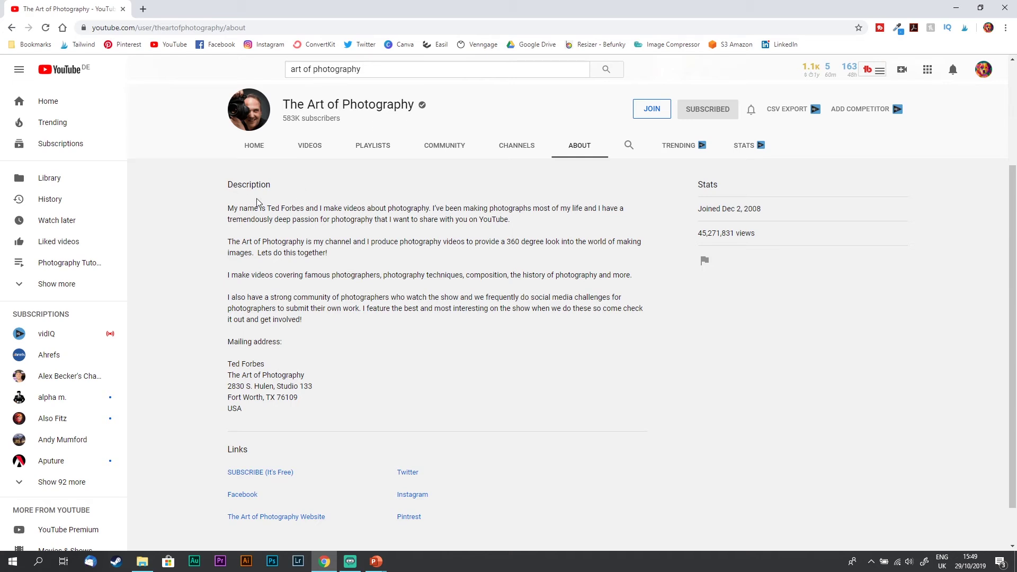
left_click_drag(390, 211, 532, 210)
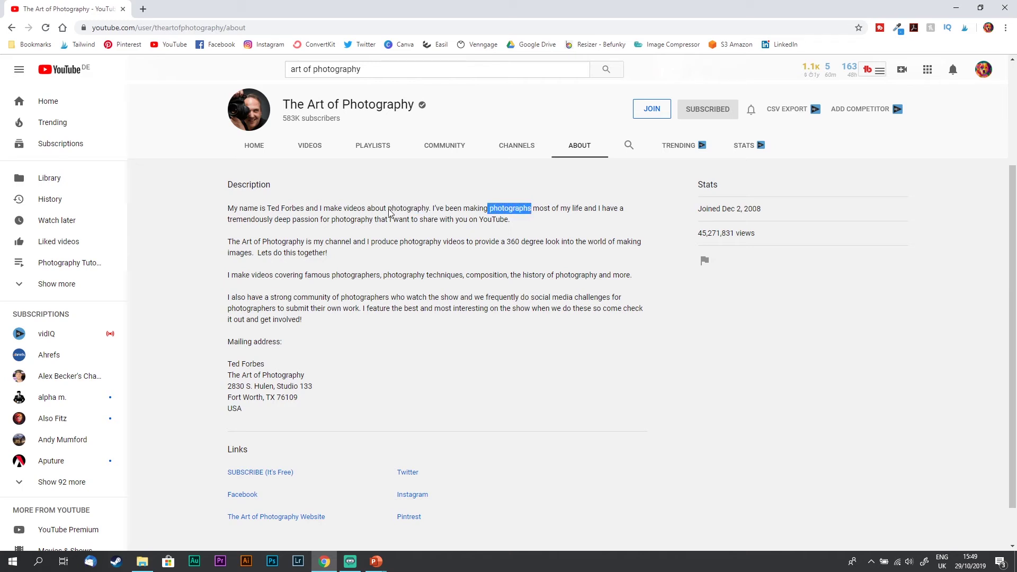
left_click_drag(389, 212, 531, 211)
left_click_drag(335, 221, 371, 225)
left_click(303, 257)
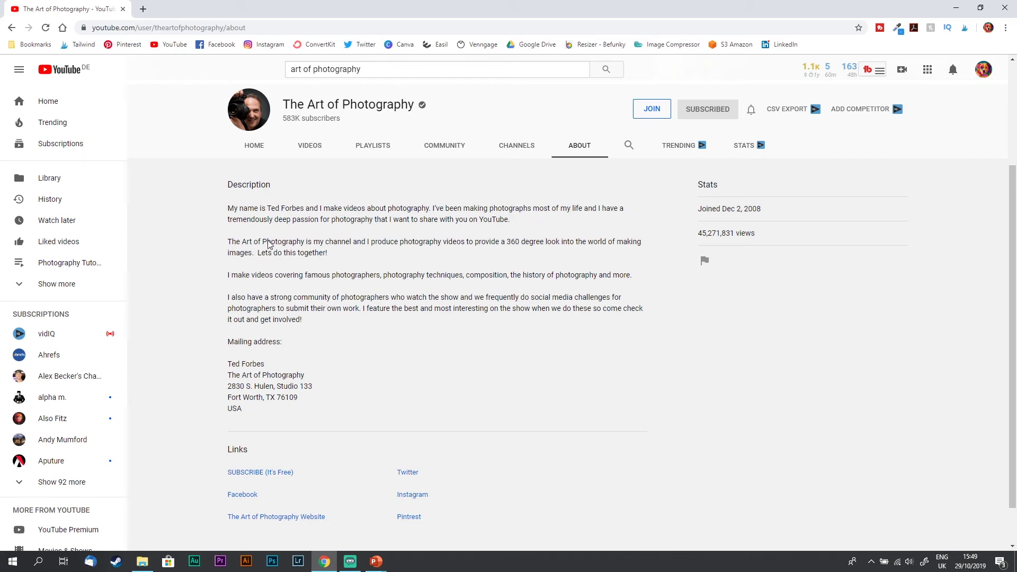
left_click_drag(263, 242, 308, 246)
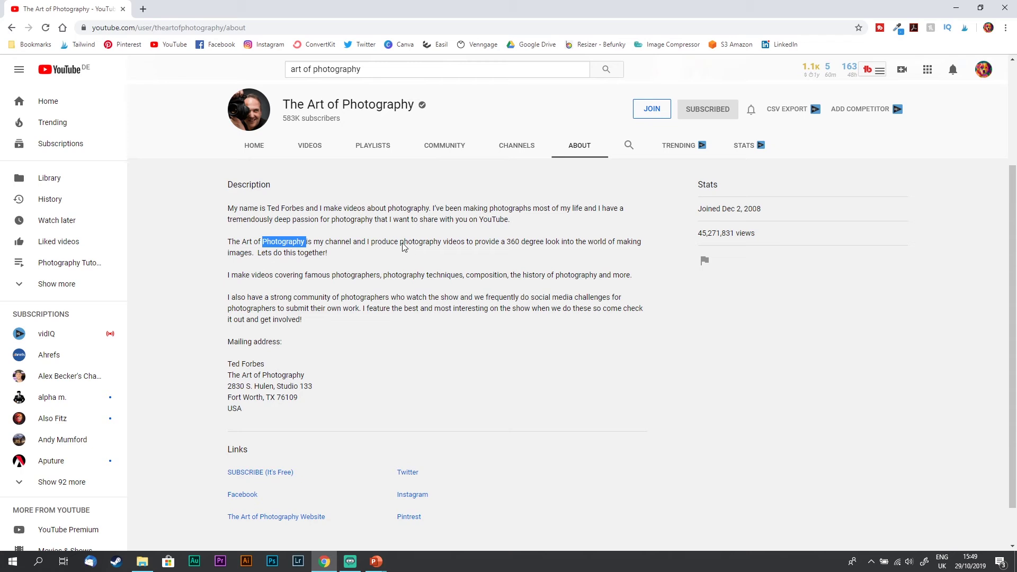
left_click_drag(400, 244, 443, 249)
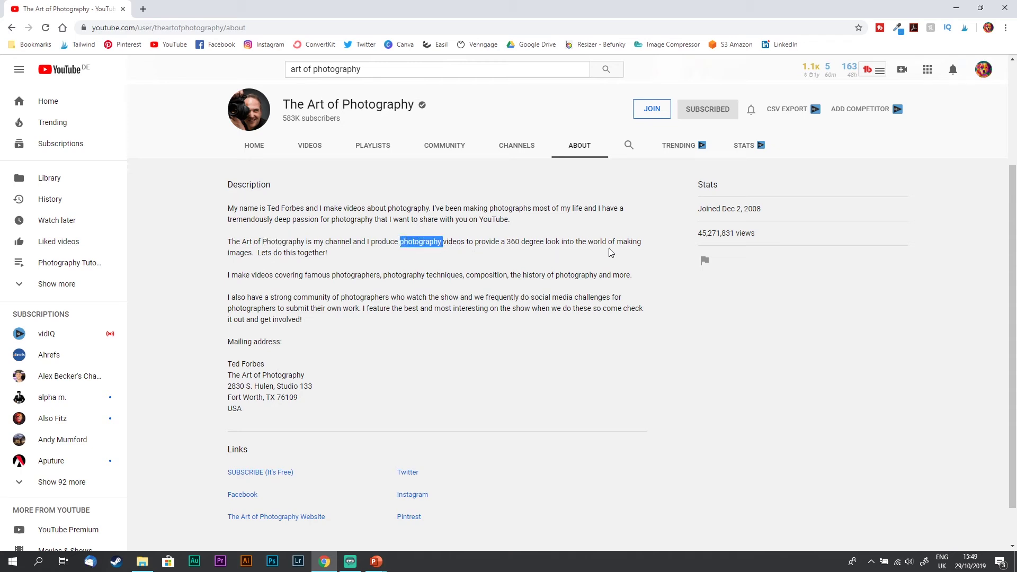
Highlight the keywords in the description's last two text paragraphs, including "photographers, photography techniques", and look over the channel's links and banner.
left_click_drag(331, 278, 464, 280)
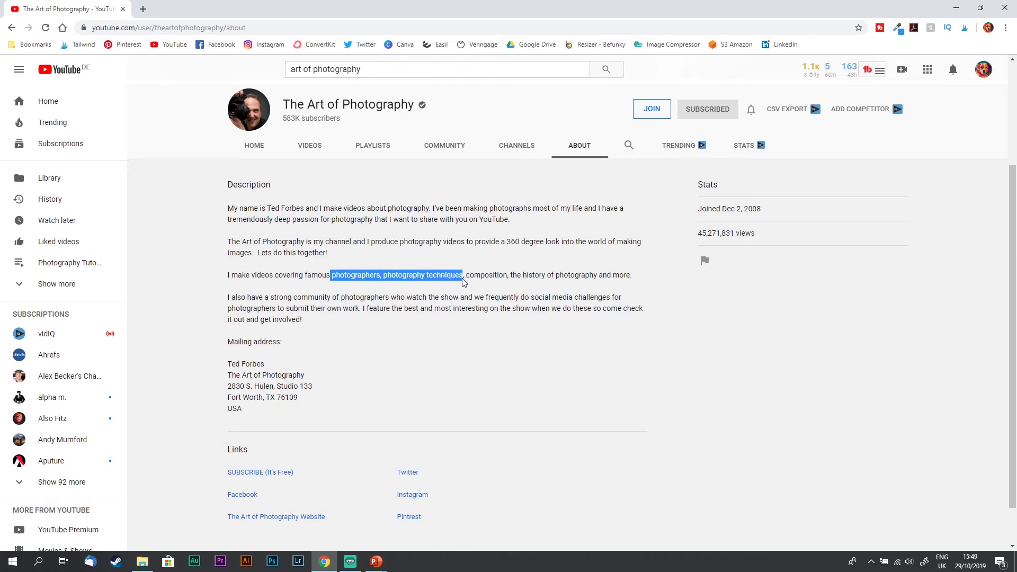
left_click_drag(556, 277, 600, 278)
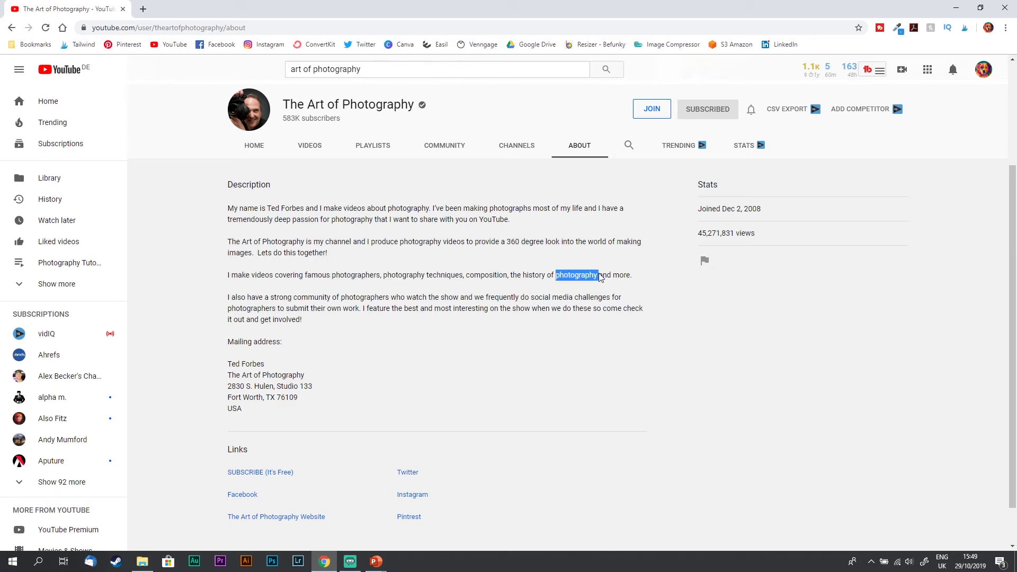
left_click_drag(345, 299, 386, 301)
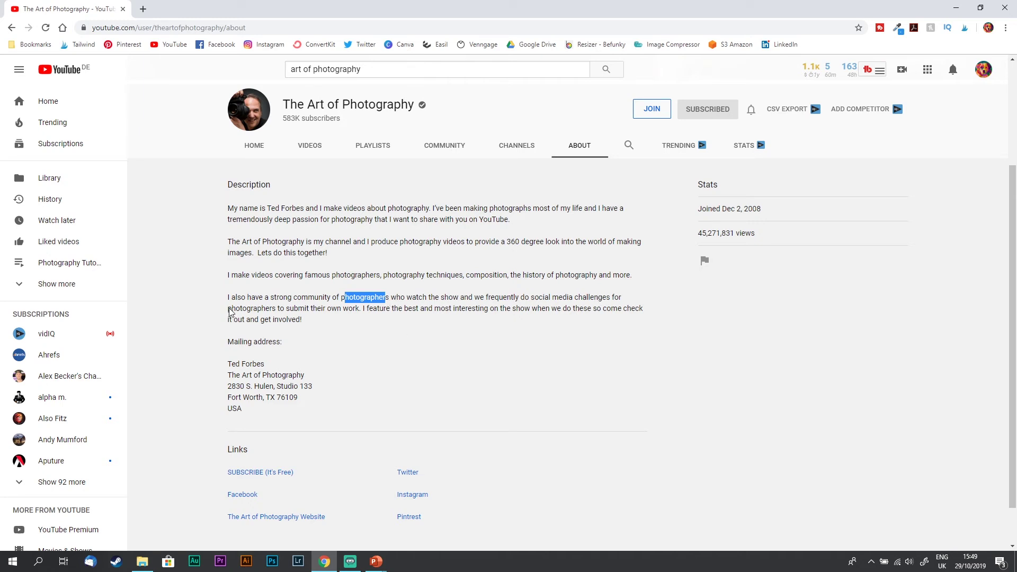
left_click_drag(229, 310, 276, 313)
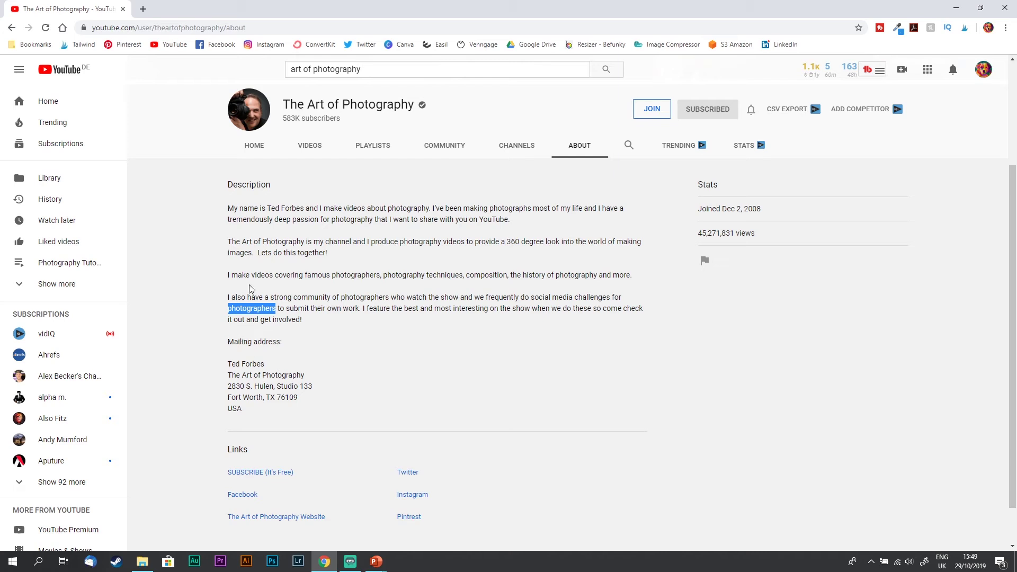
left_click(285, 245)
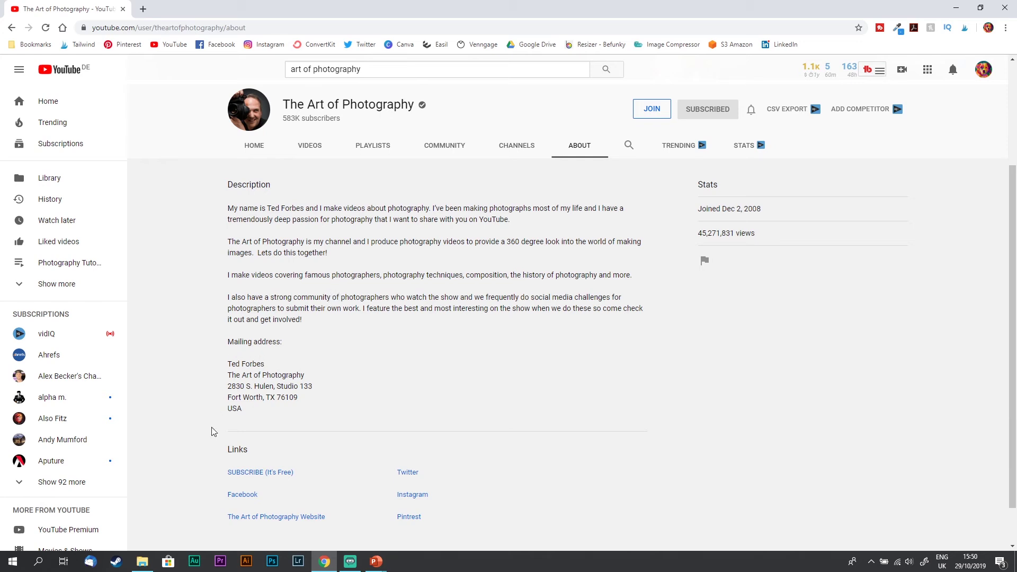
middle_click(437, 335)
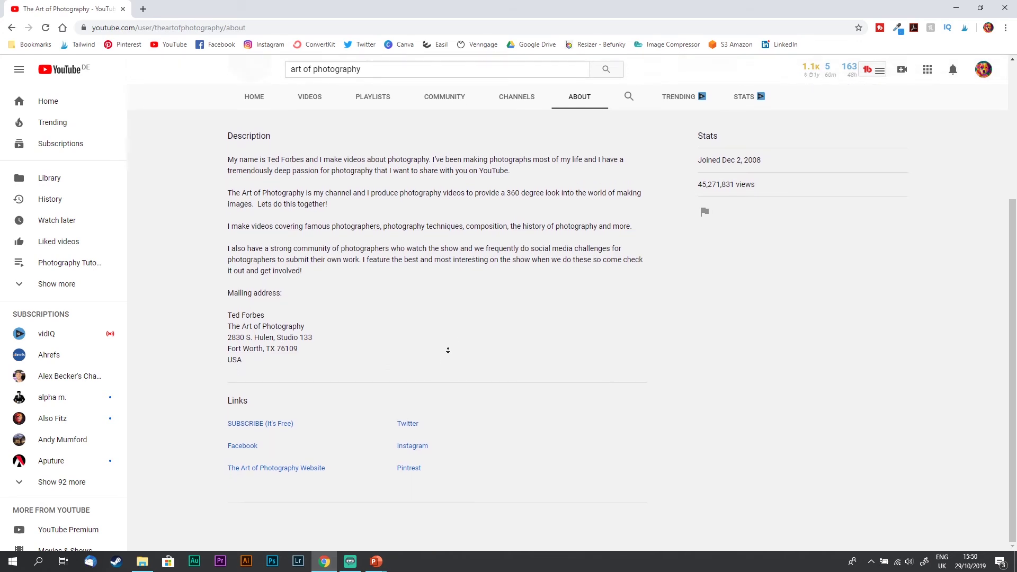
middle_click(447, 293)
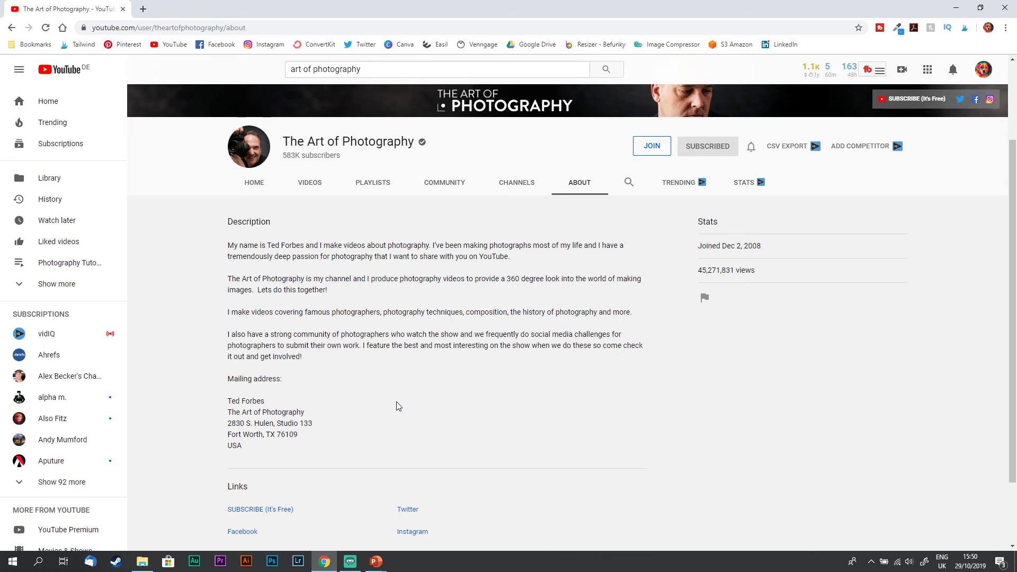
scroll(384, 376, "up", 2)
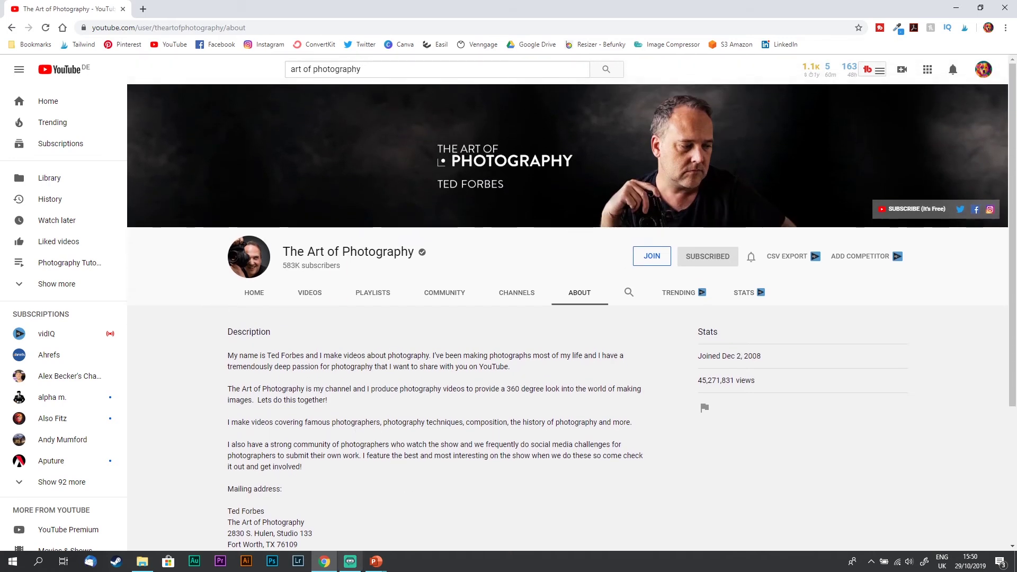
Switch to the PowerPoint slideshow and advance past the About Page Keywords slide to reveal the first two points on Enable Video Embeds.
left_click(375, 561)
left_click(419, 479)
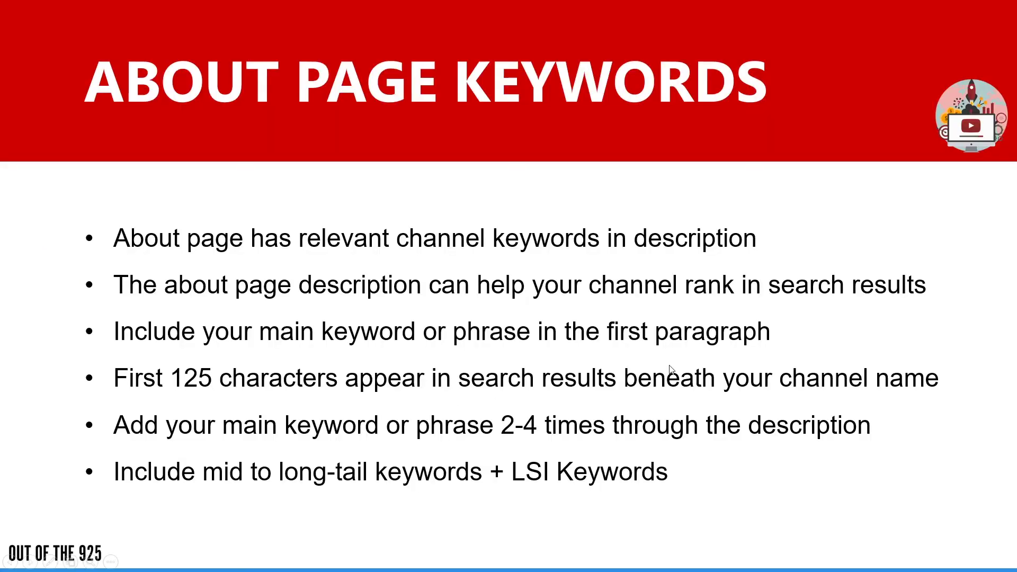
left_click(943, 489)
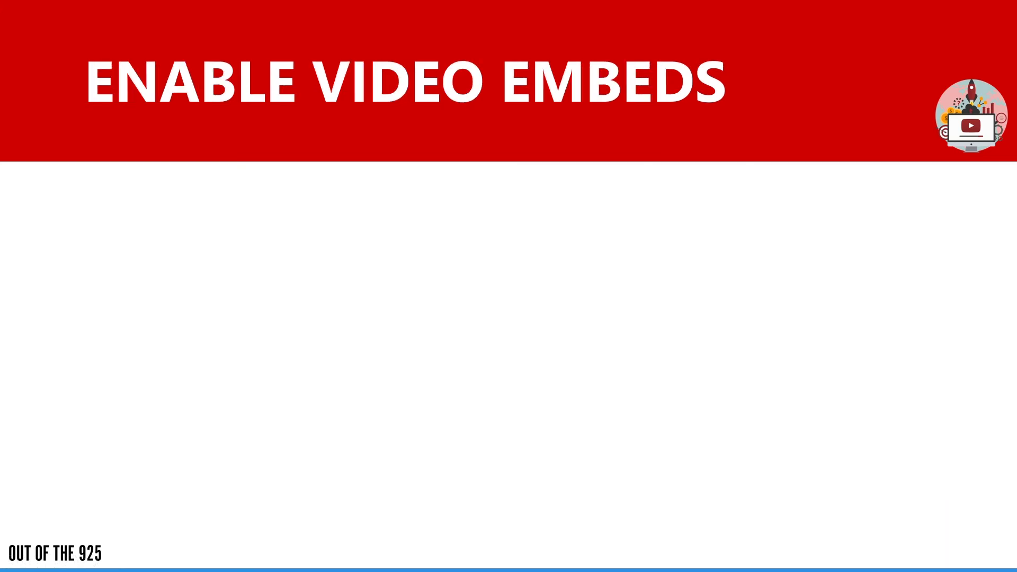
key("Right")
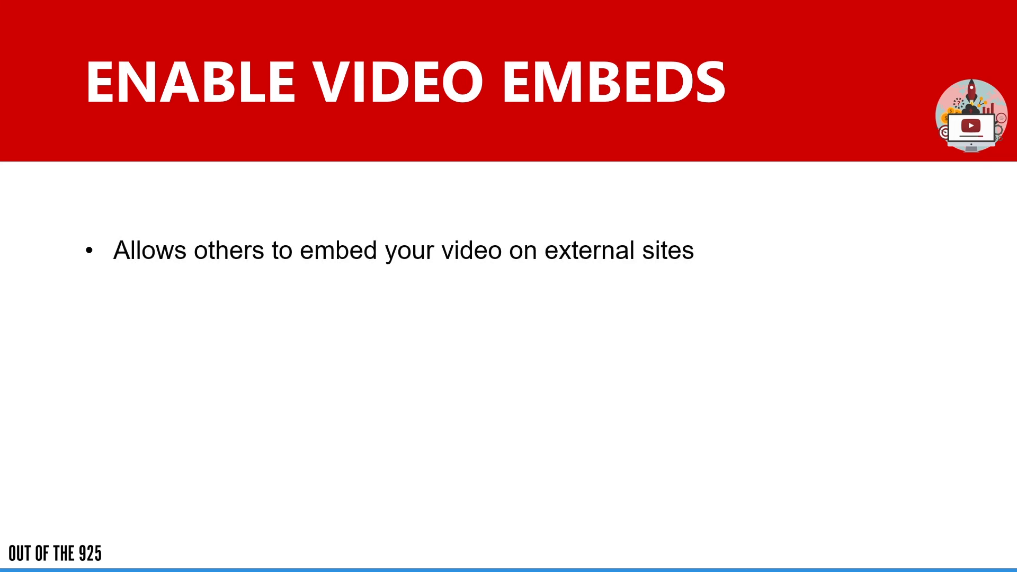
key("Right")
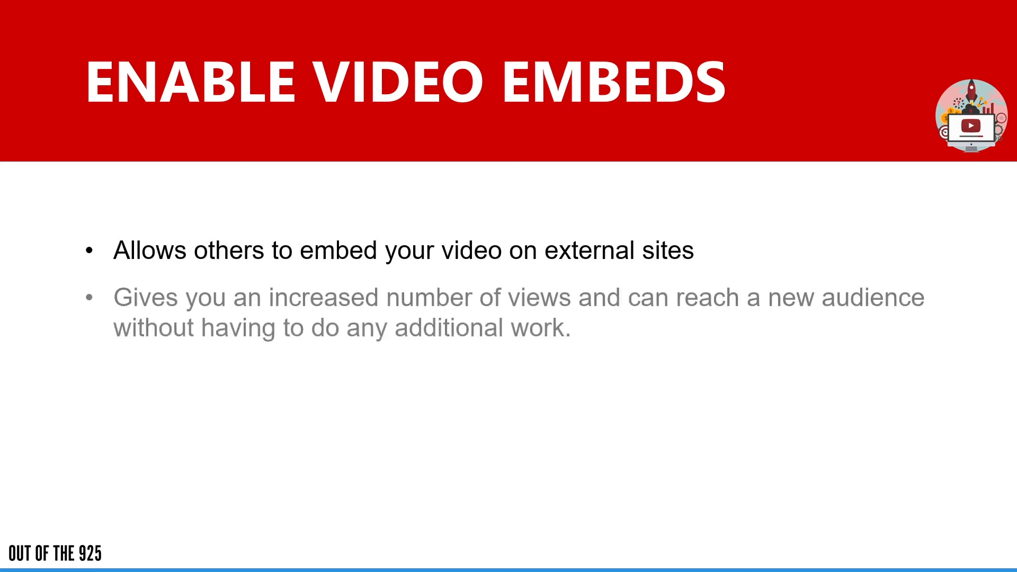